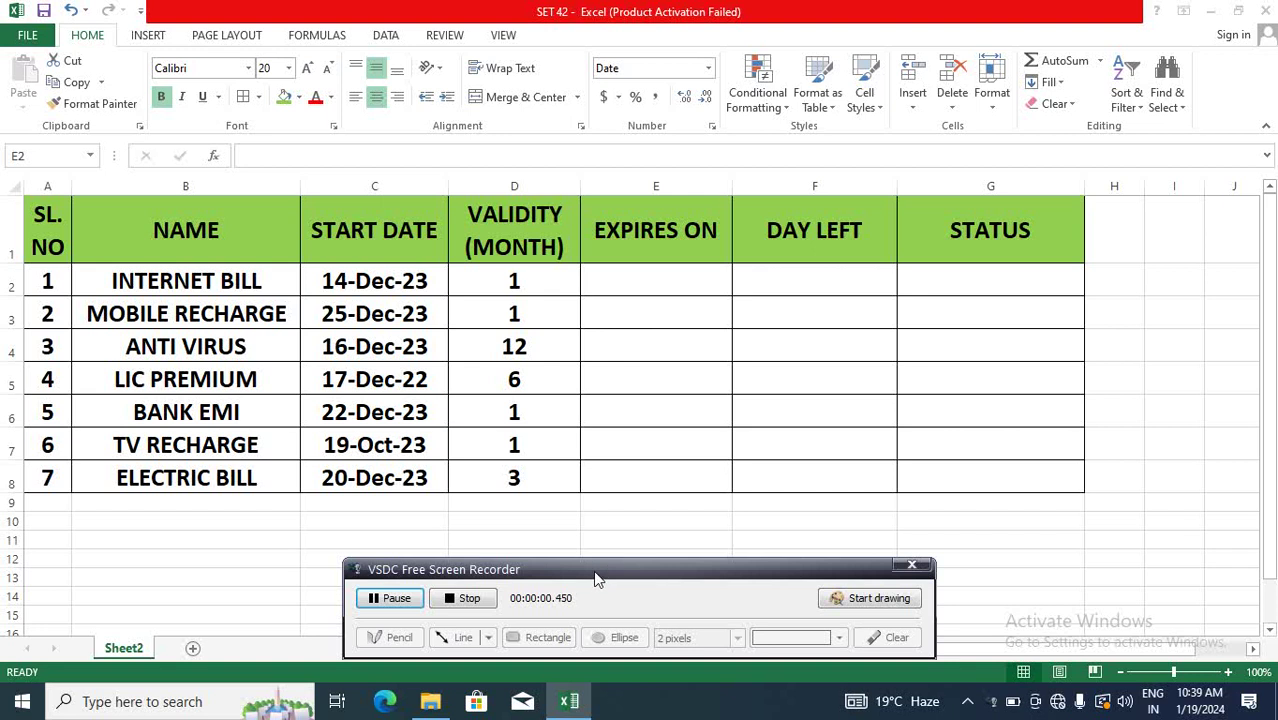
# Select across the first bill row, ending on the first STATUS cell
pyautogui.moveTo(590, 580); pyautogui.dragTo(1190, 582)
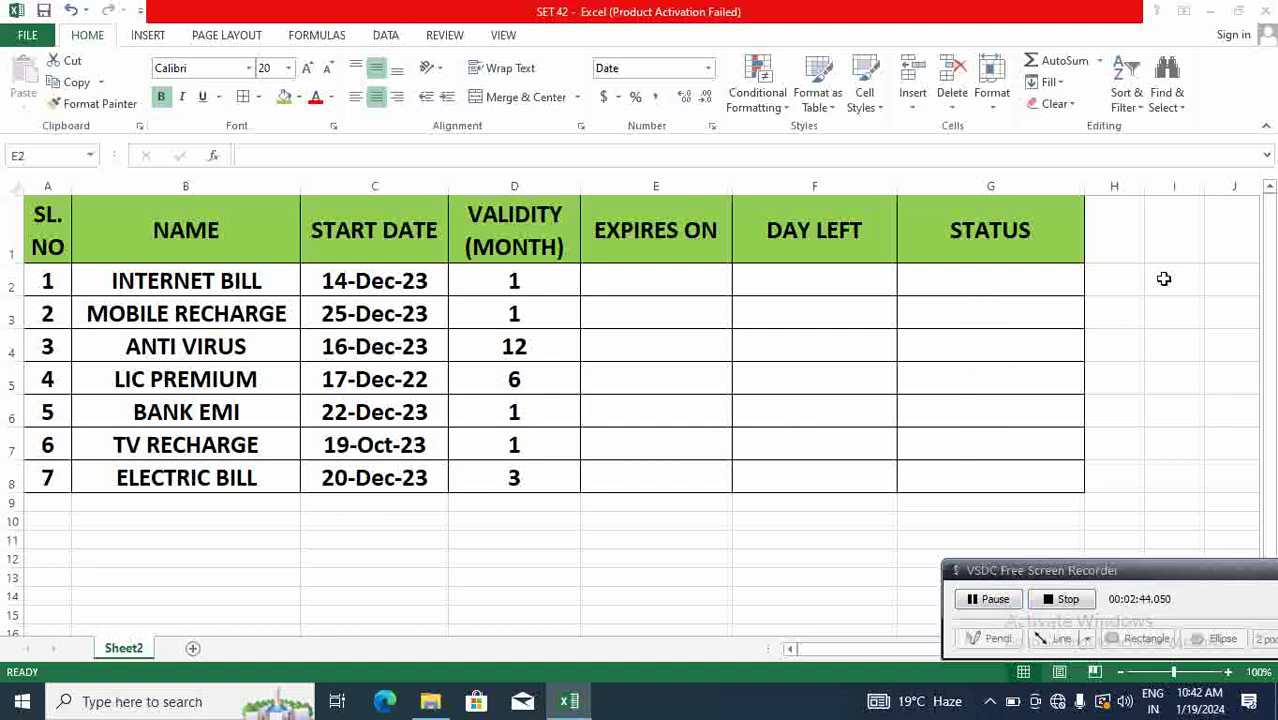
pyautogui.click(1164, 279)
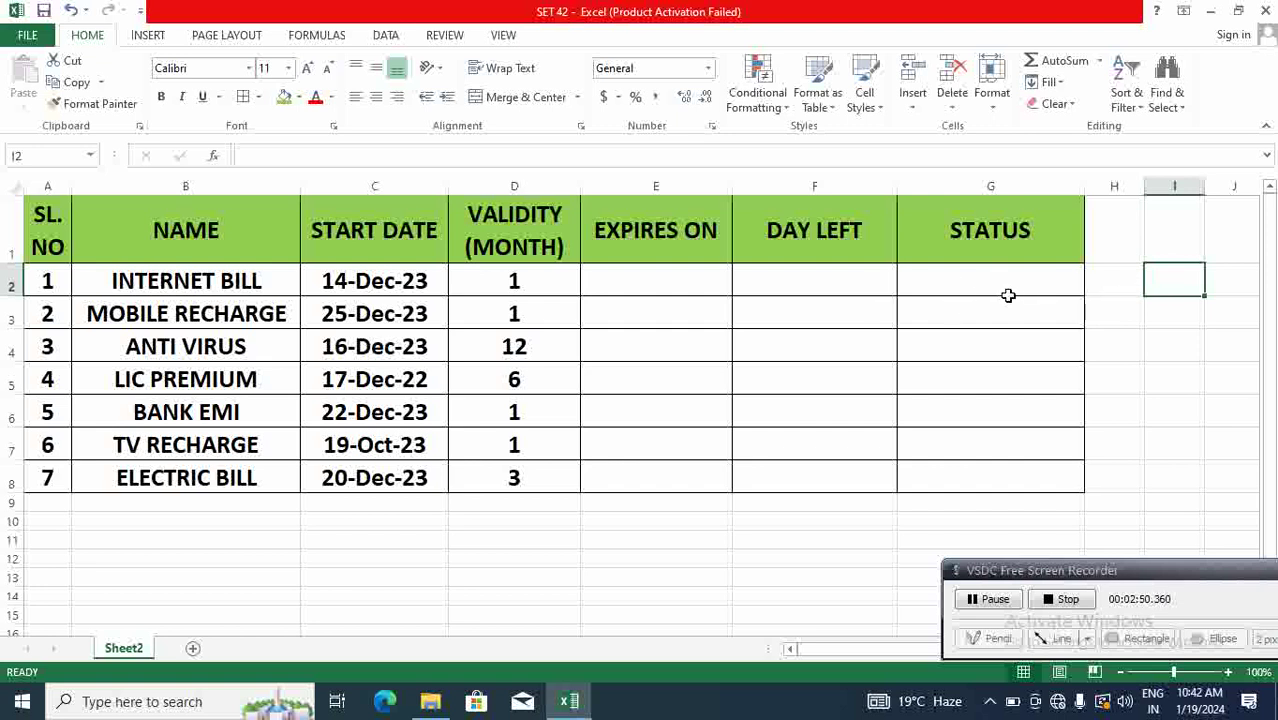
pyautogui.click(981, 289)
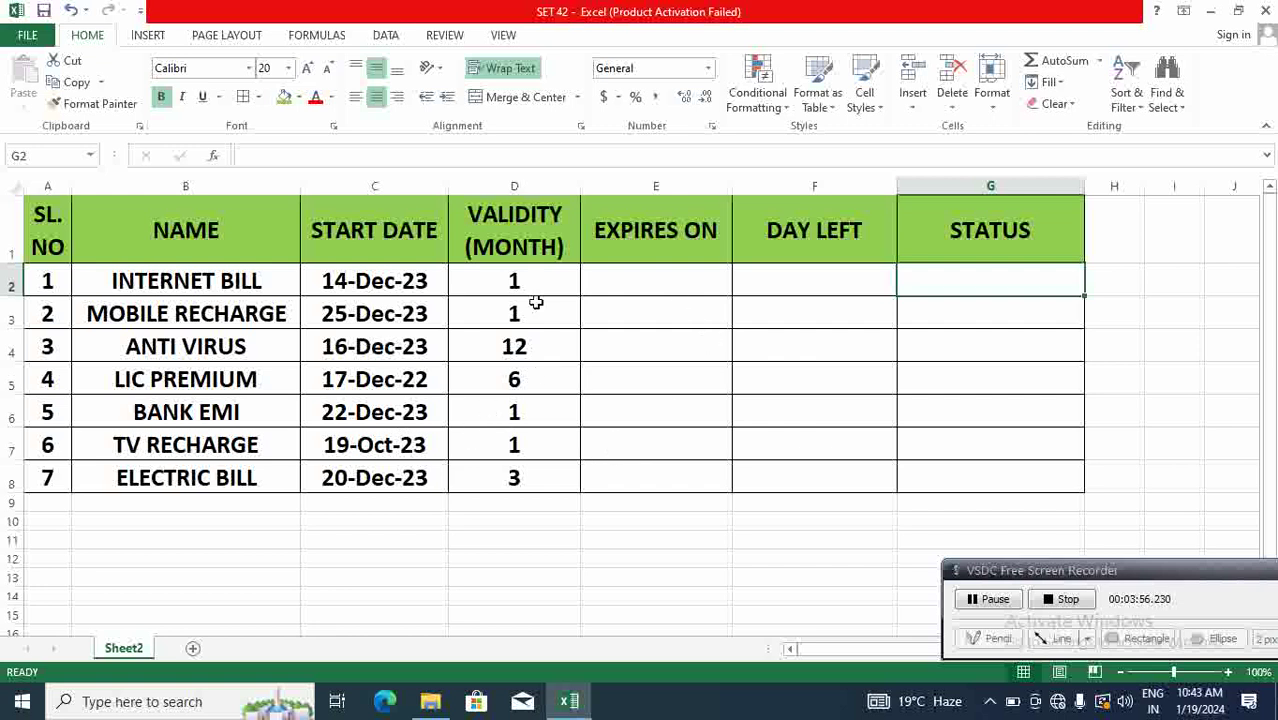
# Enter =EDATE(C2,D2)-1 in E2 so the Internet bill expires 13-Jan-24
pyautogui.click(650, 288)
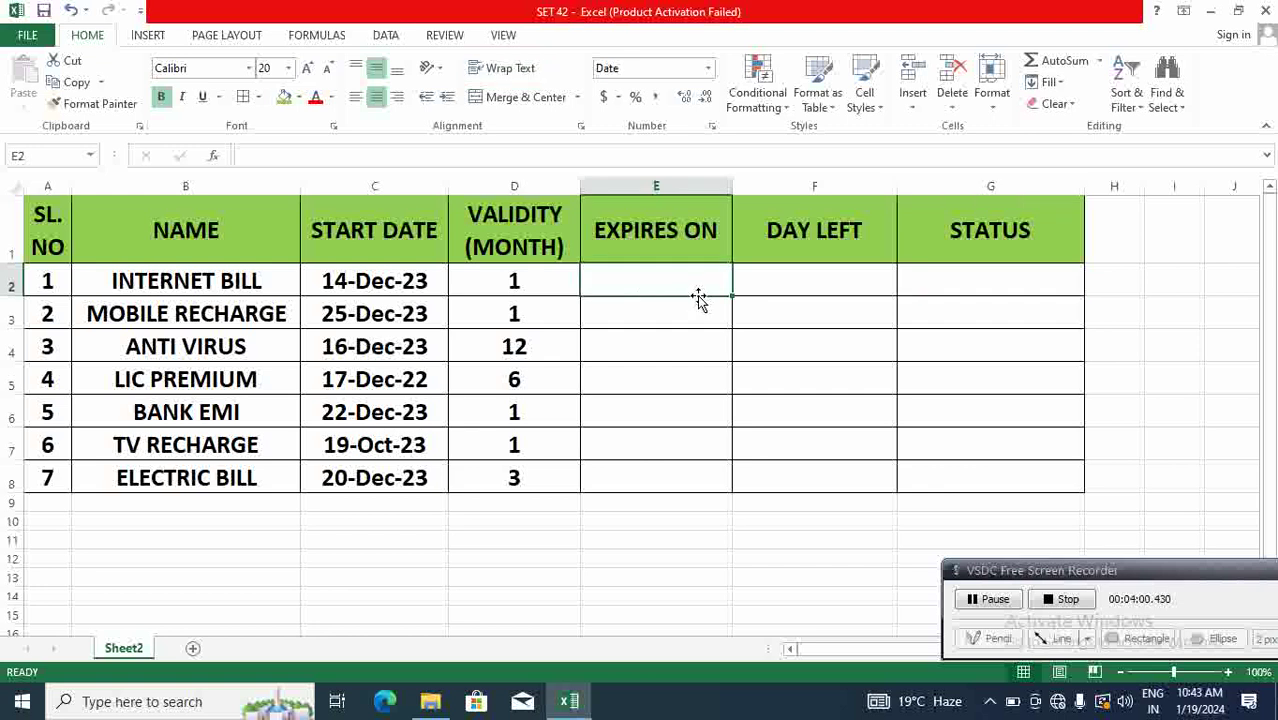
pyautogui.write('=')
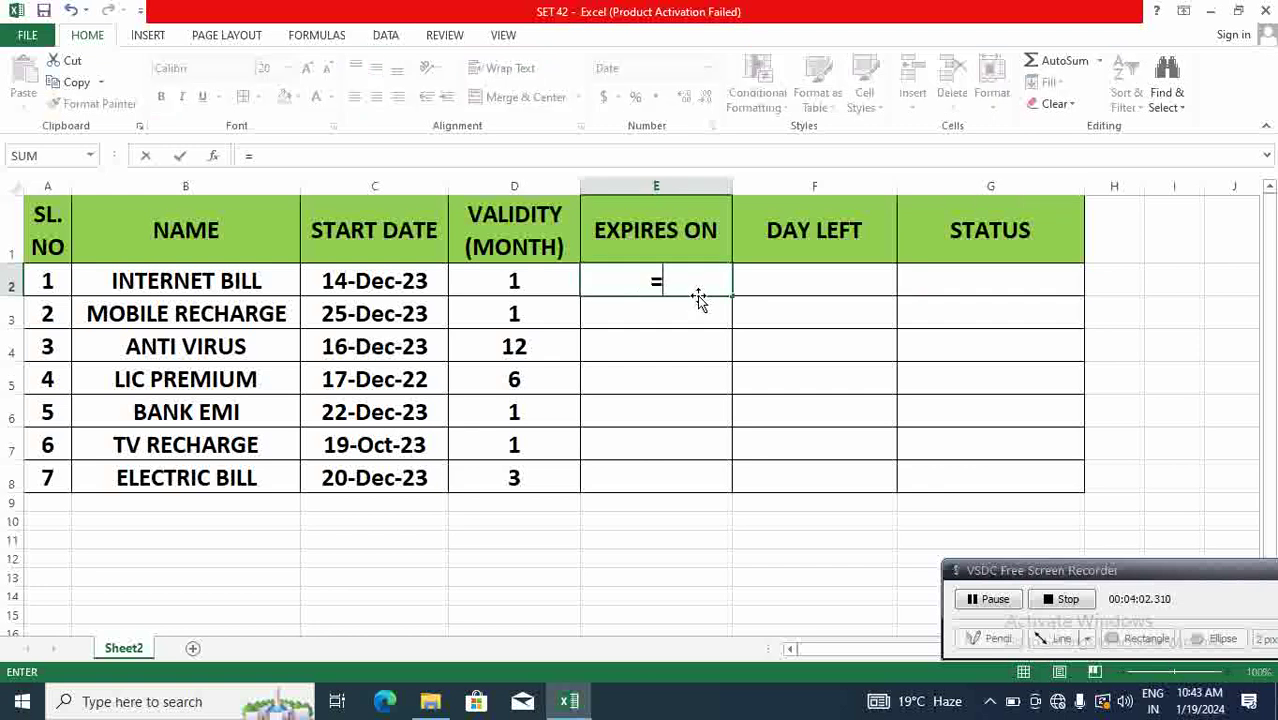
pyautogui.write('EDATE')
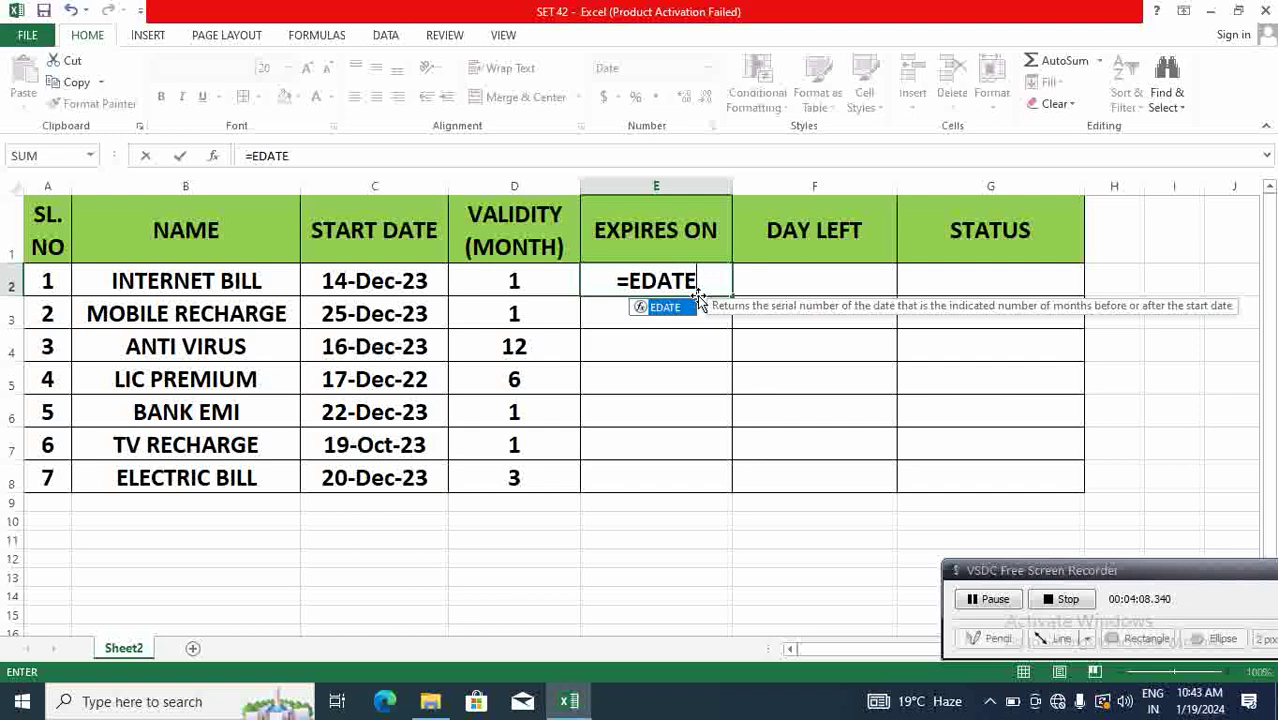
pyautogui.write('(')
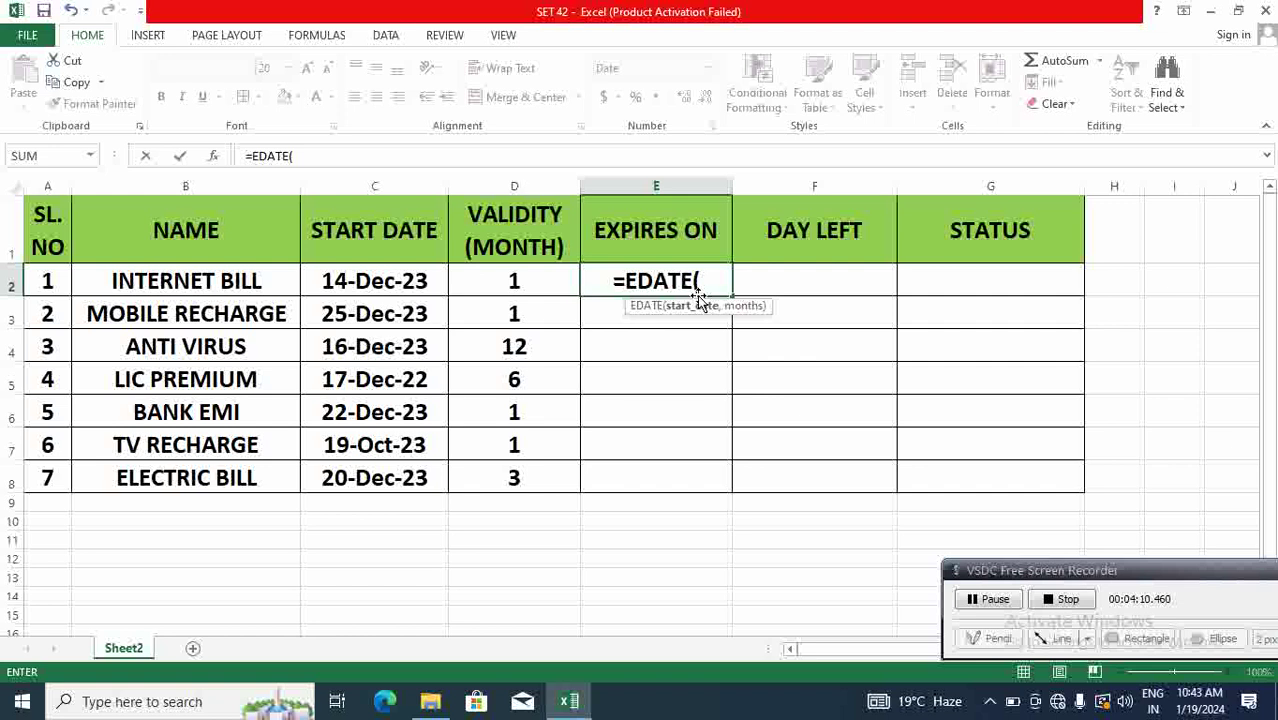
pyautogui.click(392, 281)
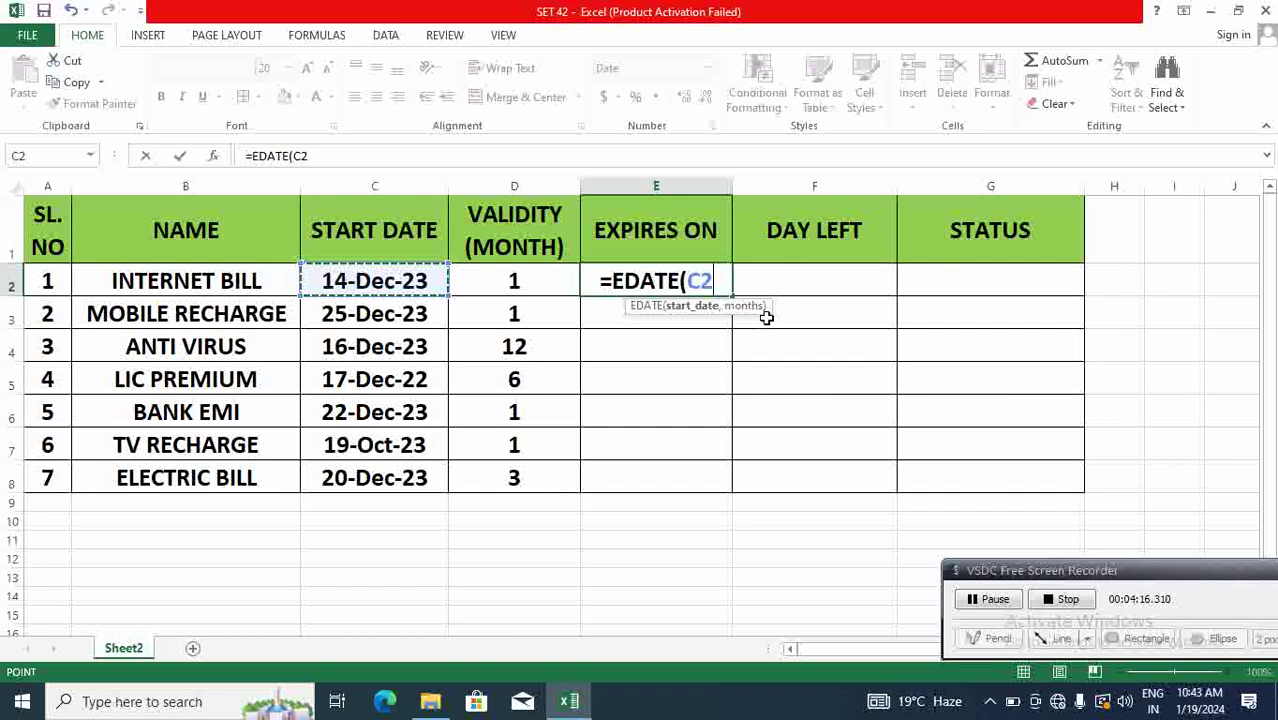
pyautogui.write(',')
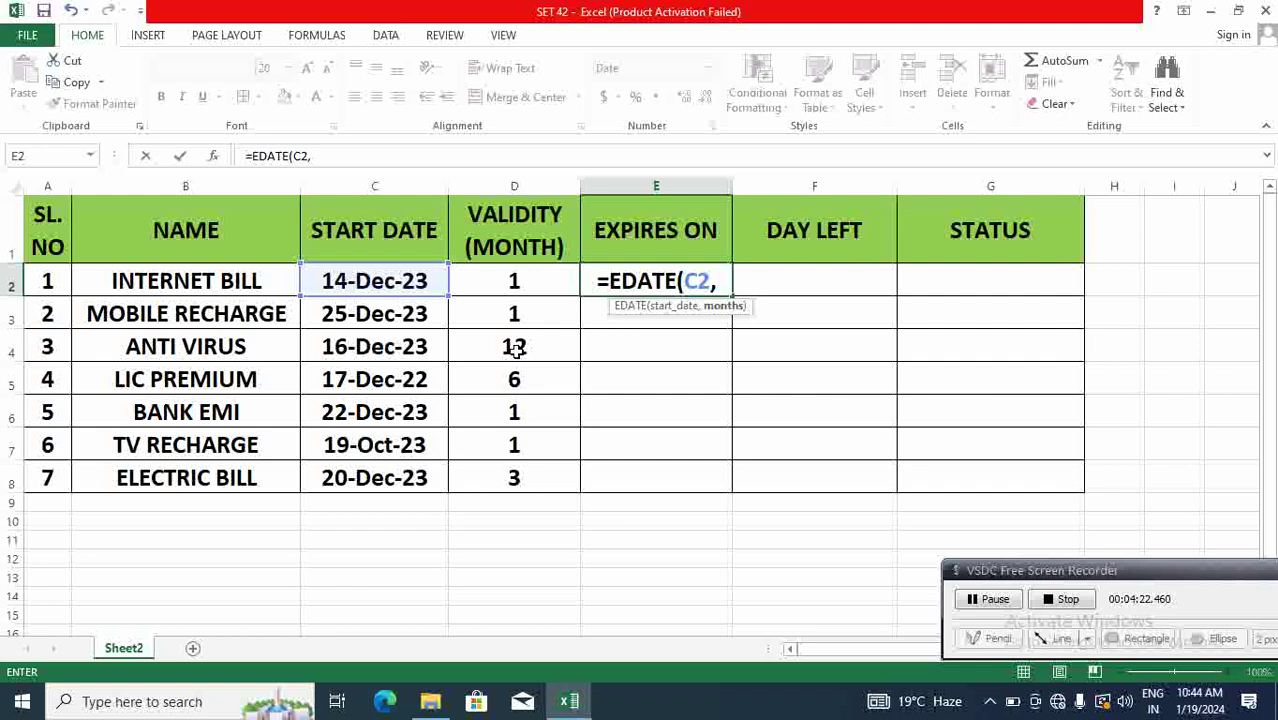
pyautogui.click(518, 283)
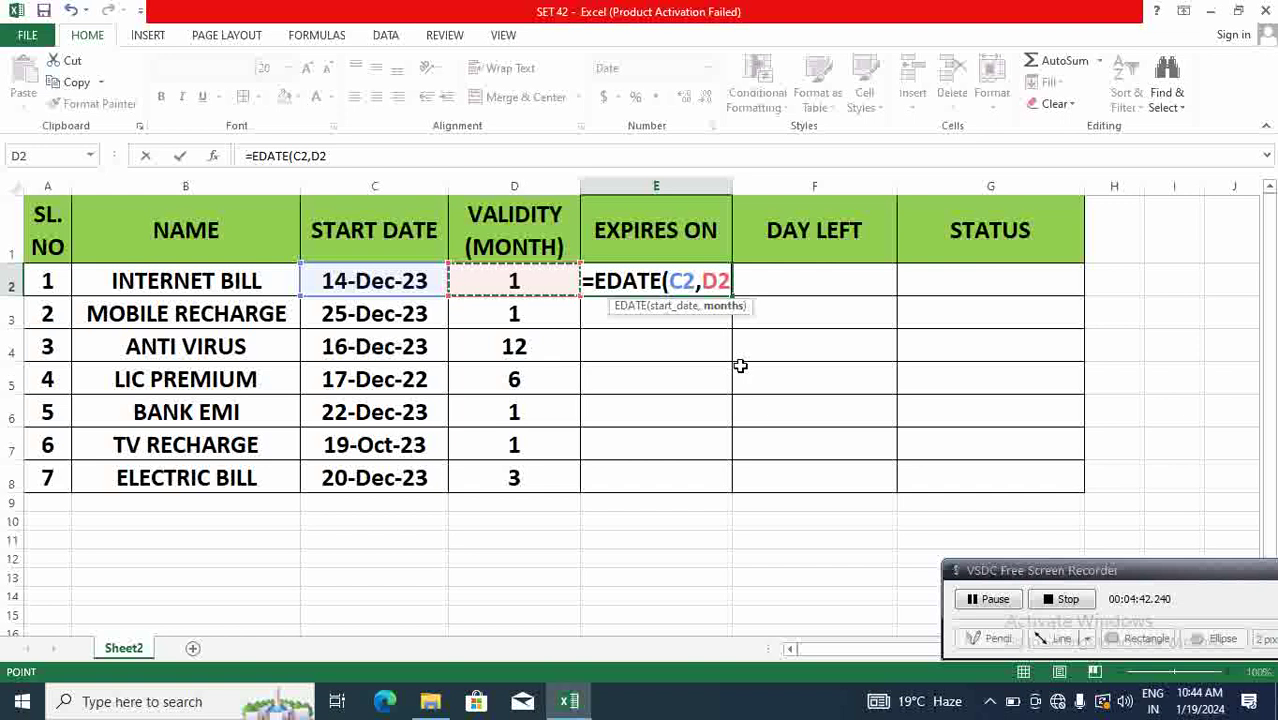
pyautogui.write(')')
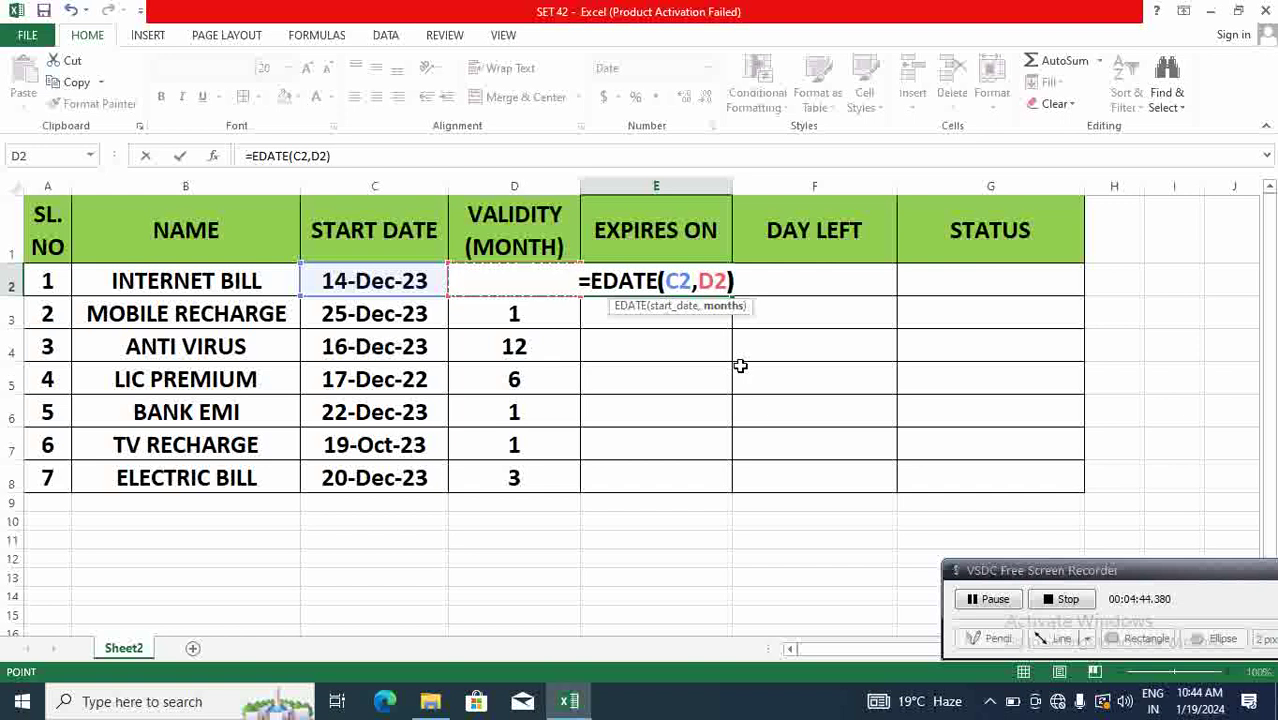
pyautogui.write('-')
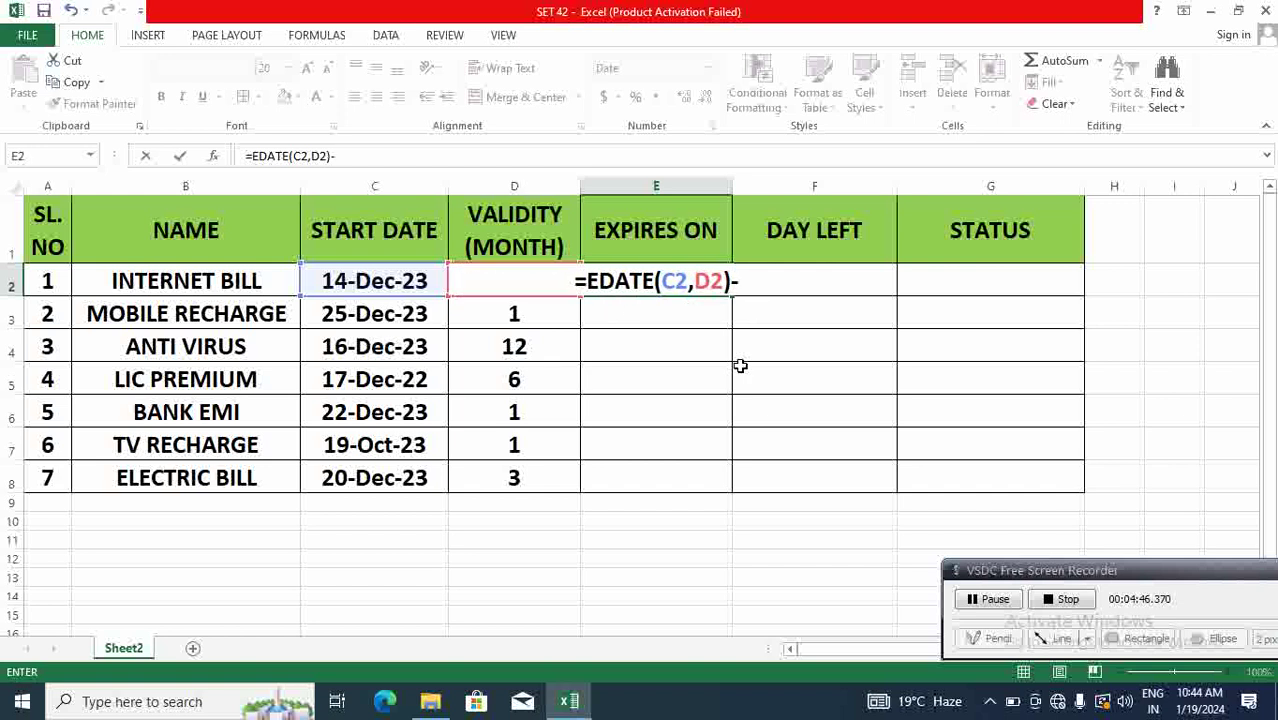
pyautogui.write('1')
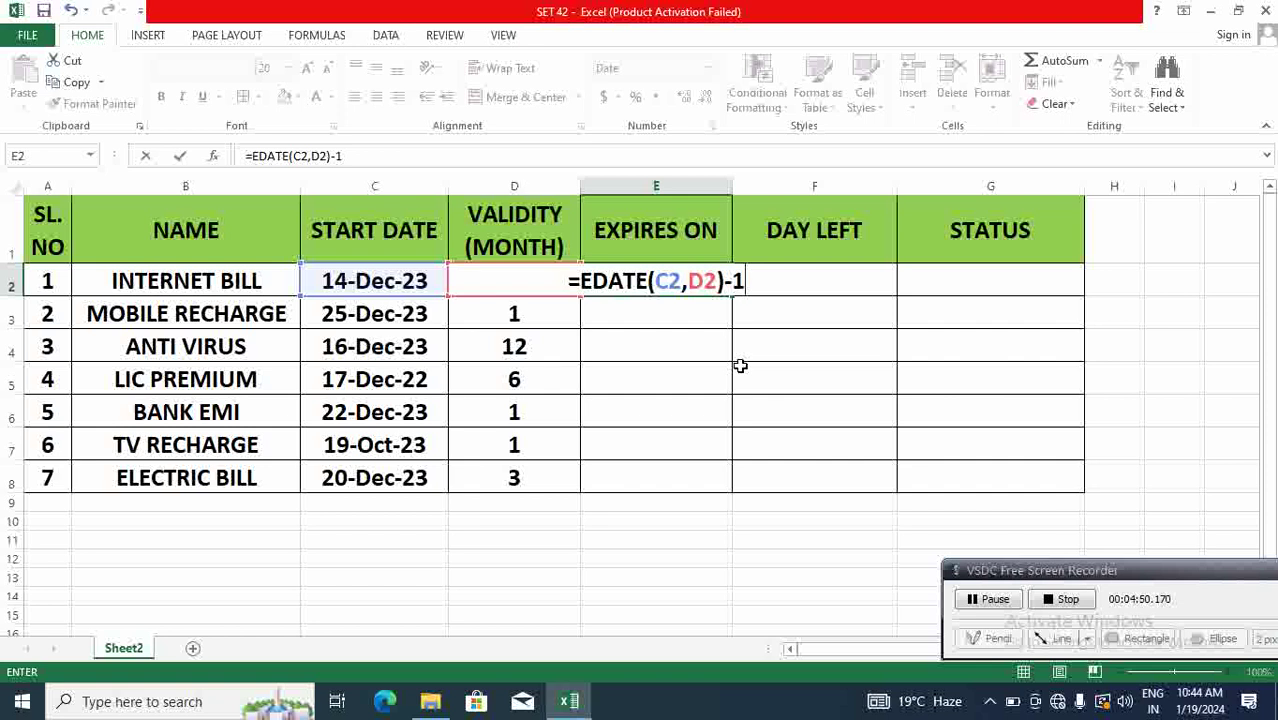
pyautogui.press('Return')
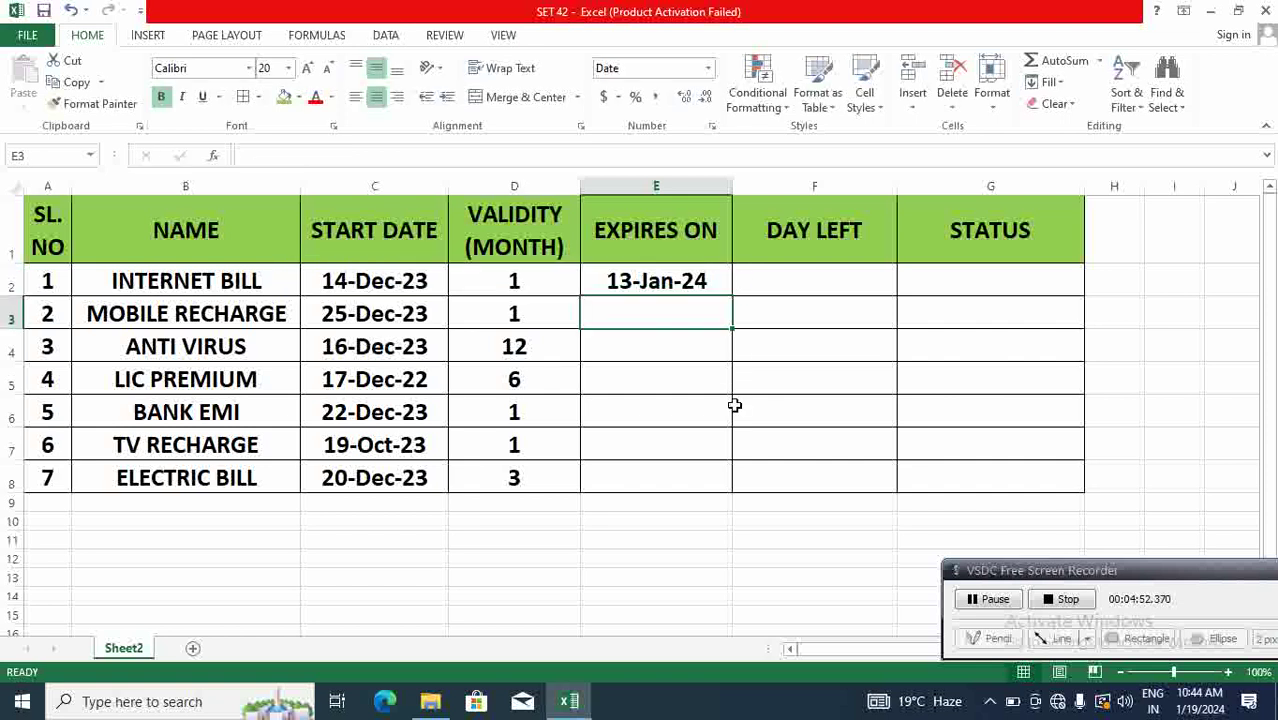
# Copy E2's expiry formula down through E8 for all seven bills
pyautogui.click(679, 279)
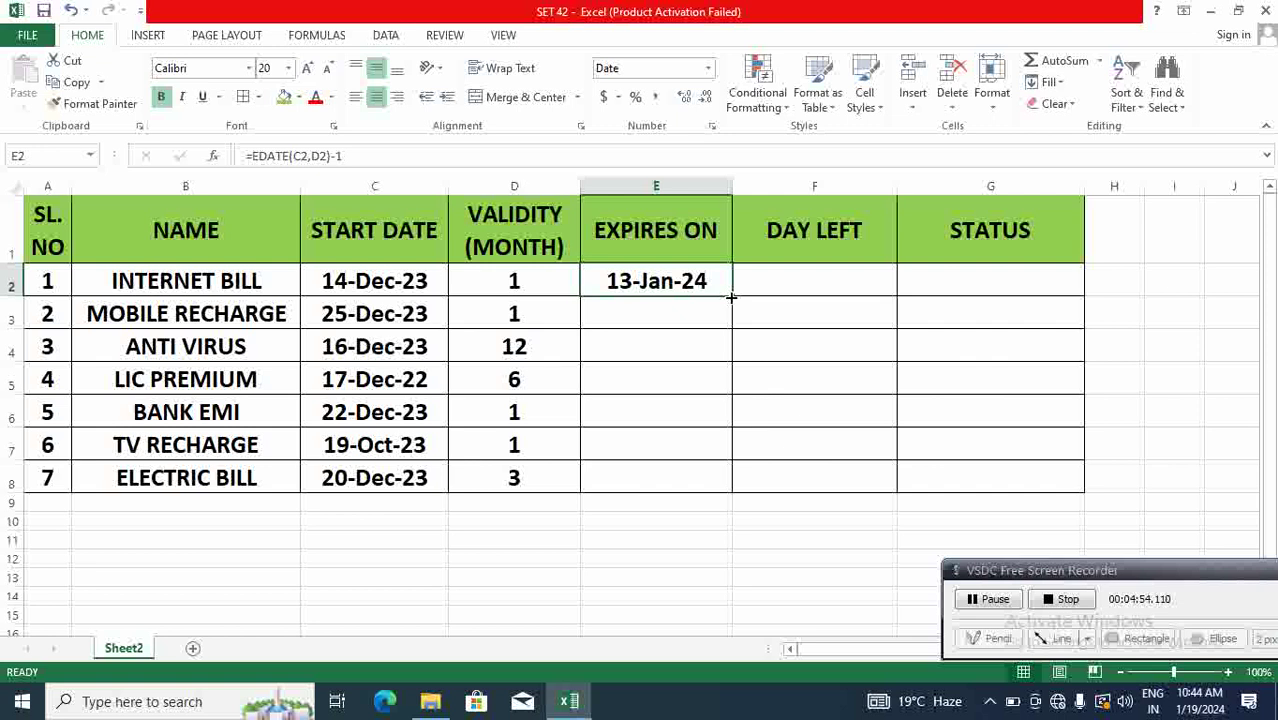
pyautogui.moveTo(732, 296); pyautogui.dragTo(725, 491)
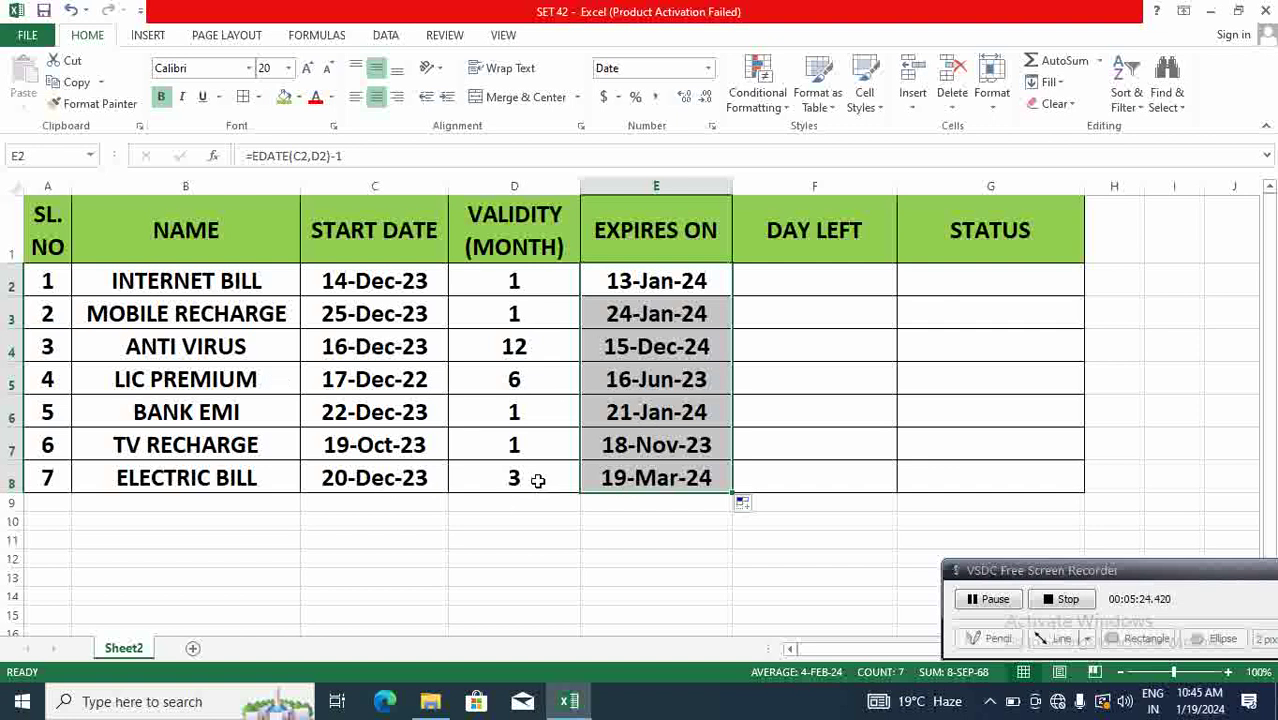
# Enter =E2-TODAY() in F2 to compute the Internet bill's days left
pyautogui.click(806, 281)
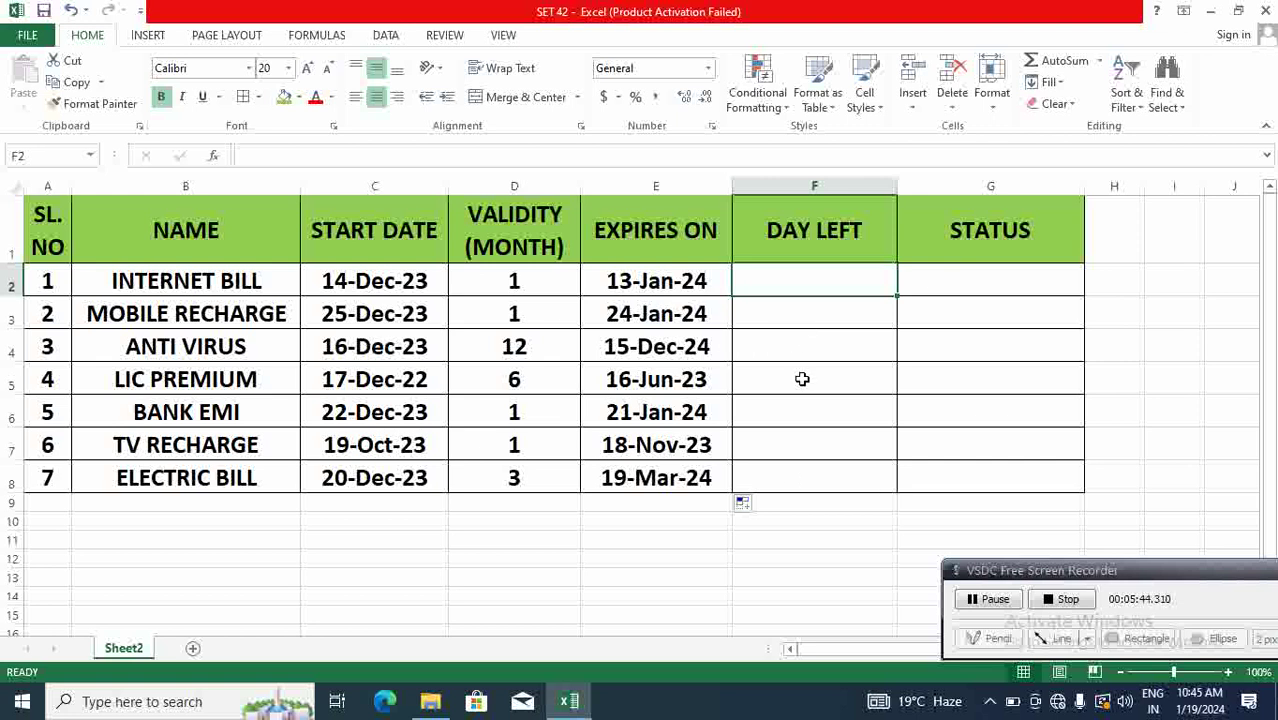
pyautogui.write('=')
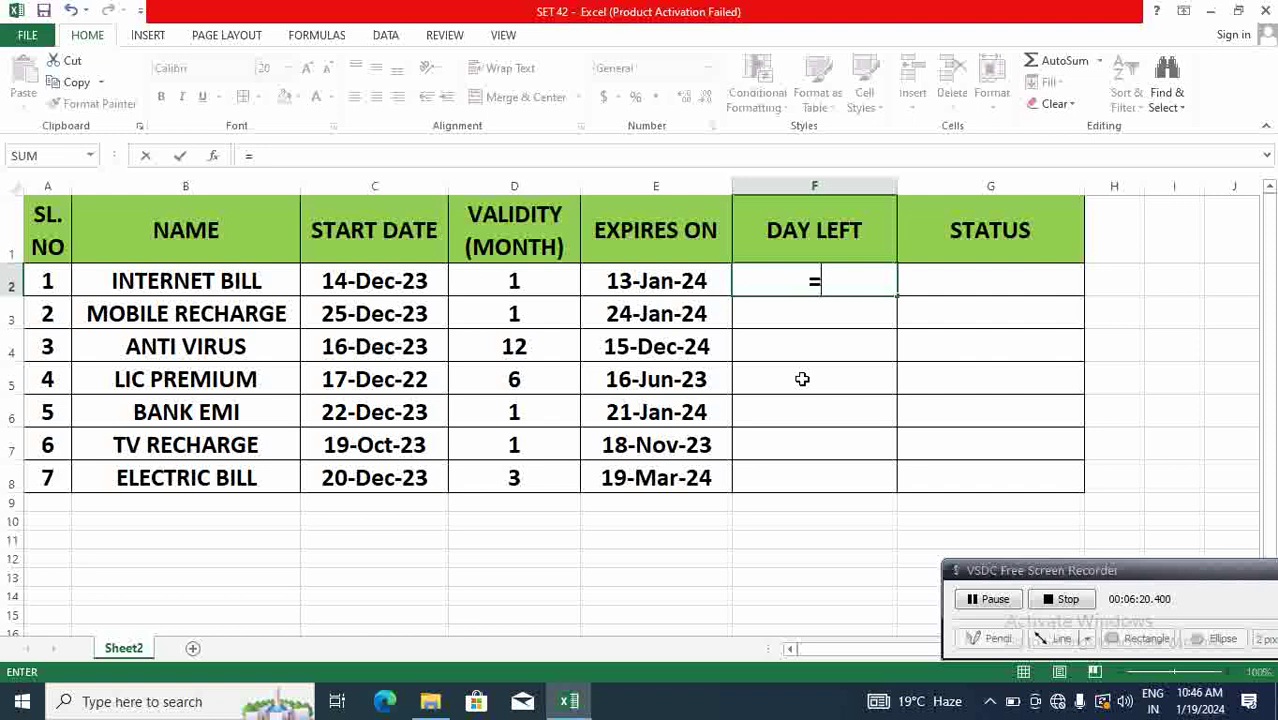
pyautogui.click(660, 283)
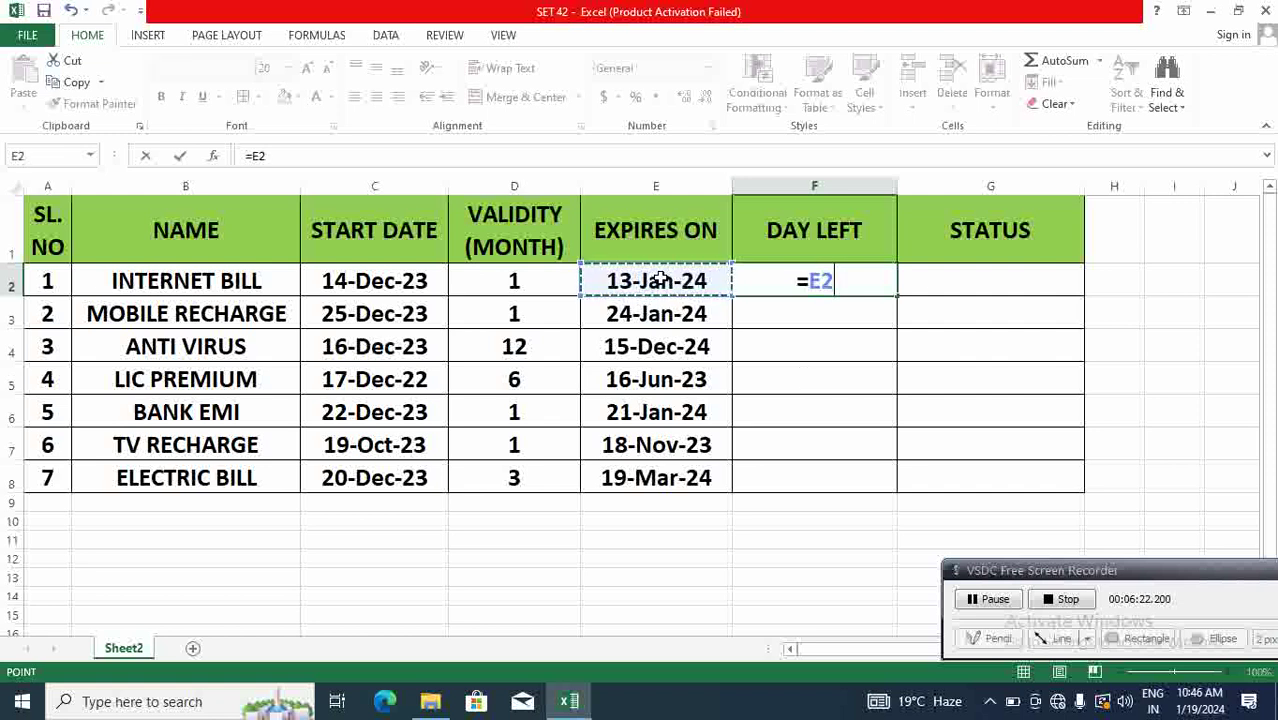
pyautogui.write('-')
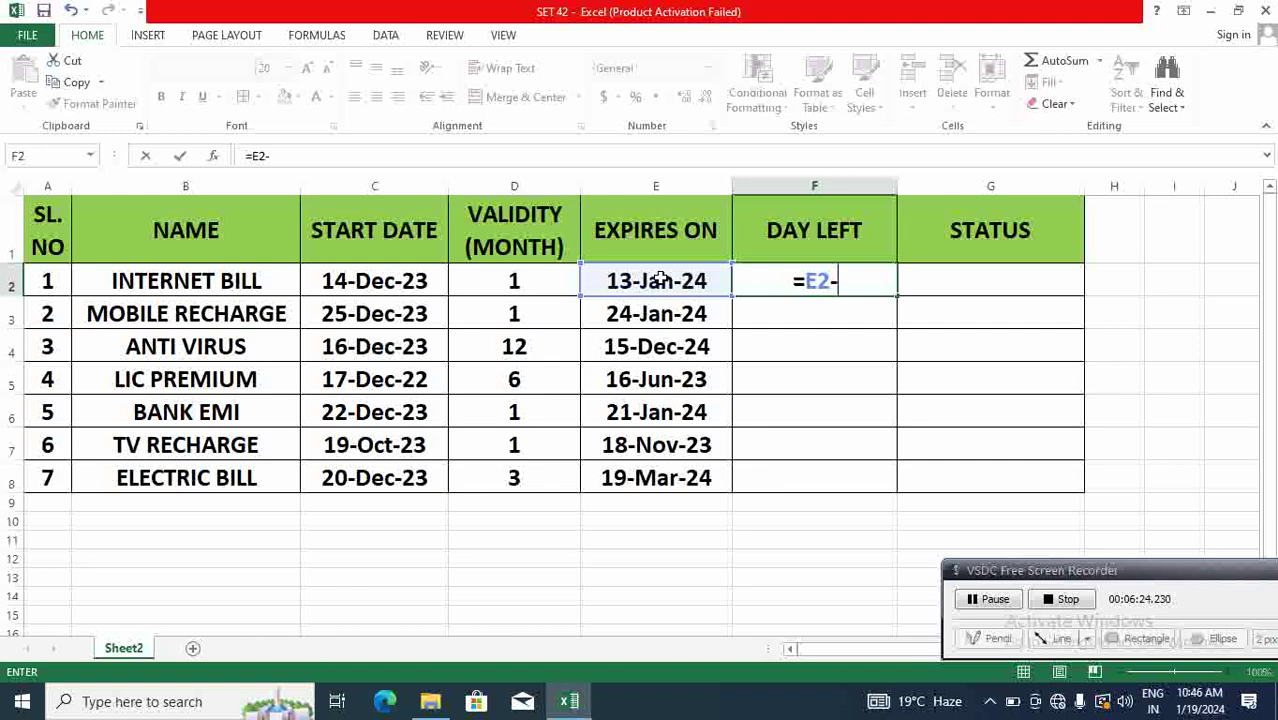
pyautogui.write('TO')
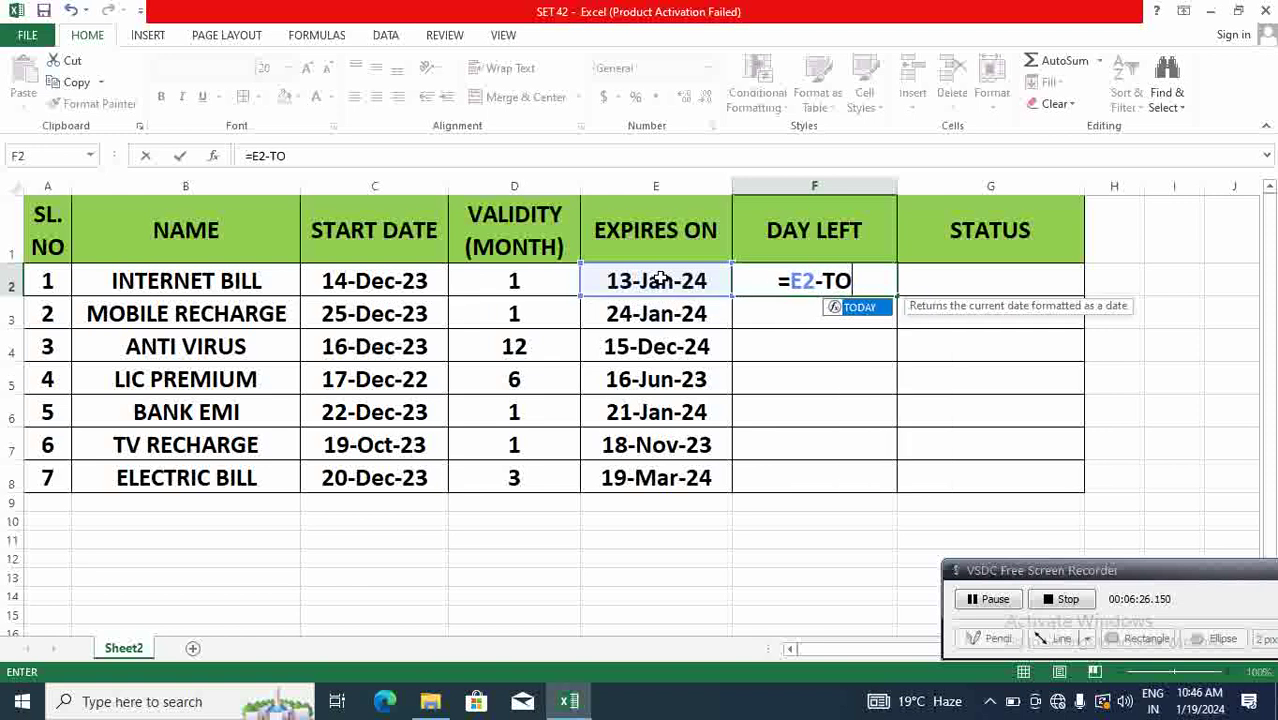
pyautogui.write('DAY')
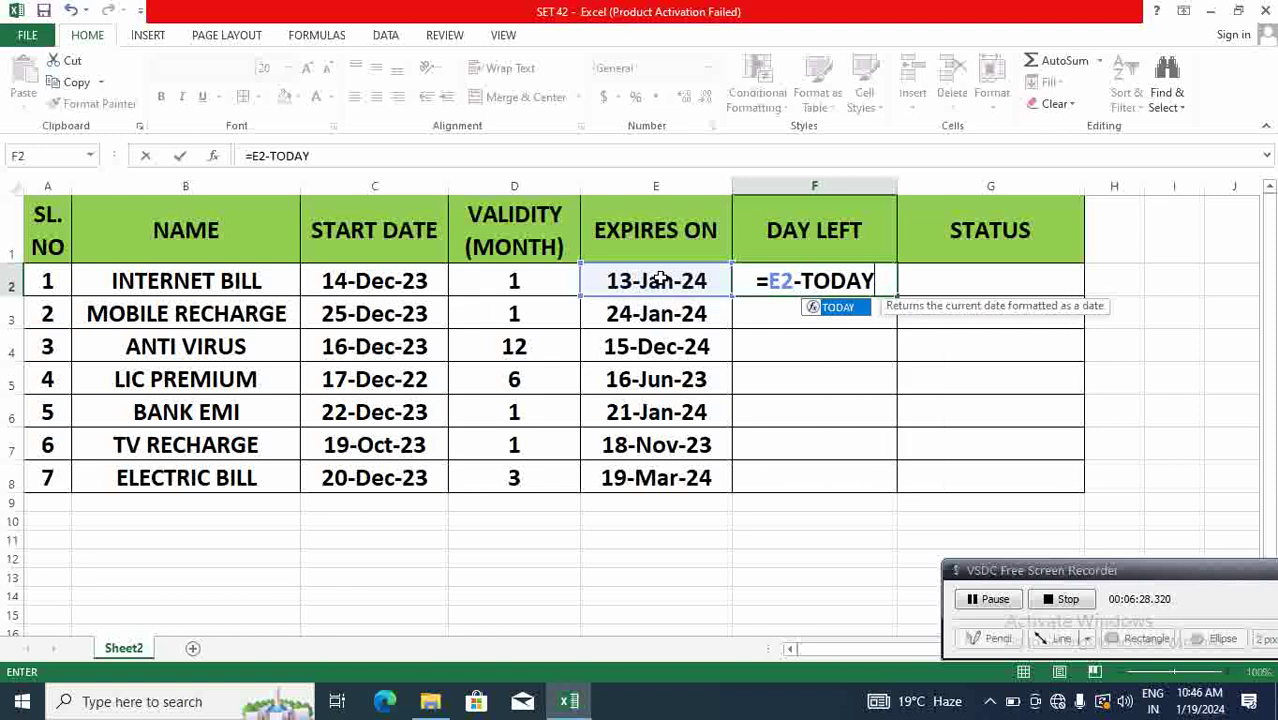
pyautogui.write('()')
pyautogui.press('Return')
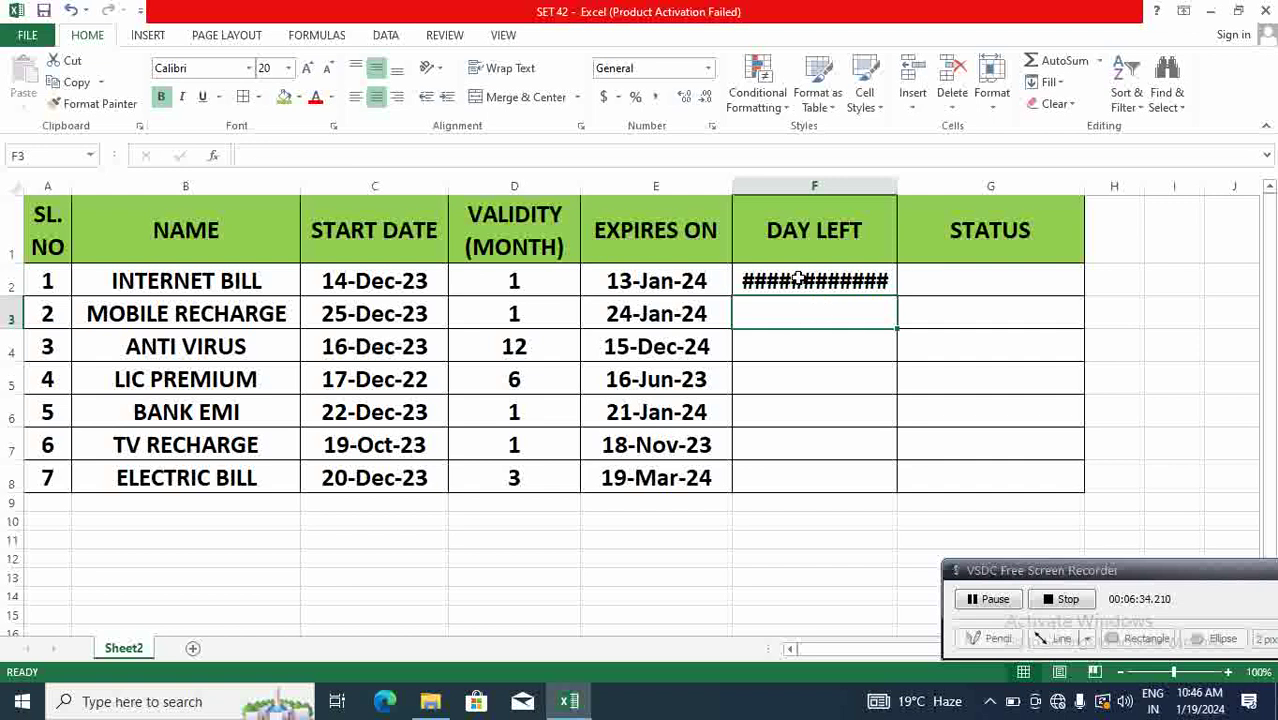
# Set F2 to General number format and fill =E2-TODAY() down to F8
pyautogui.click(798, 279)
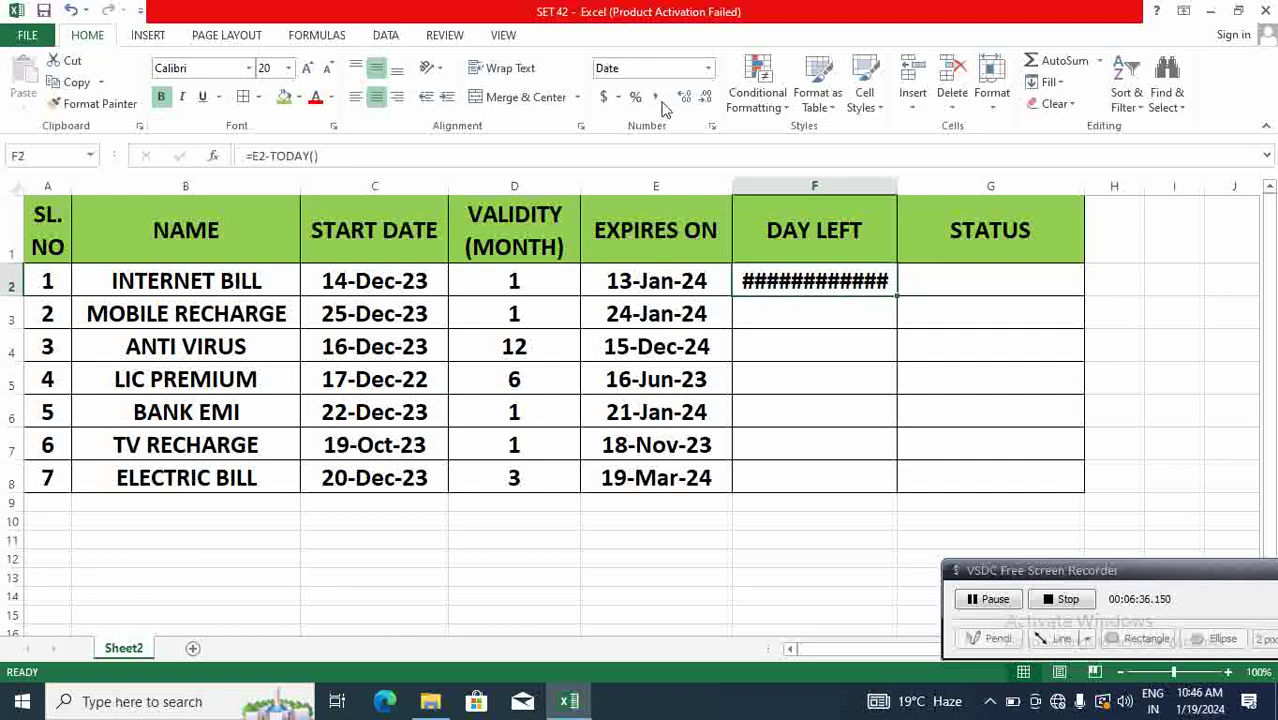
pyautogui.click(708, 68)
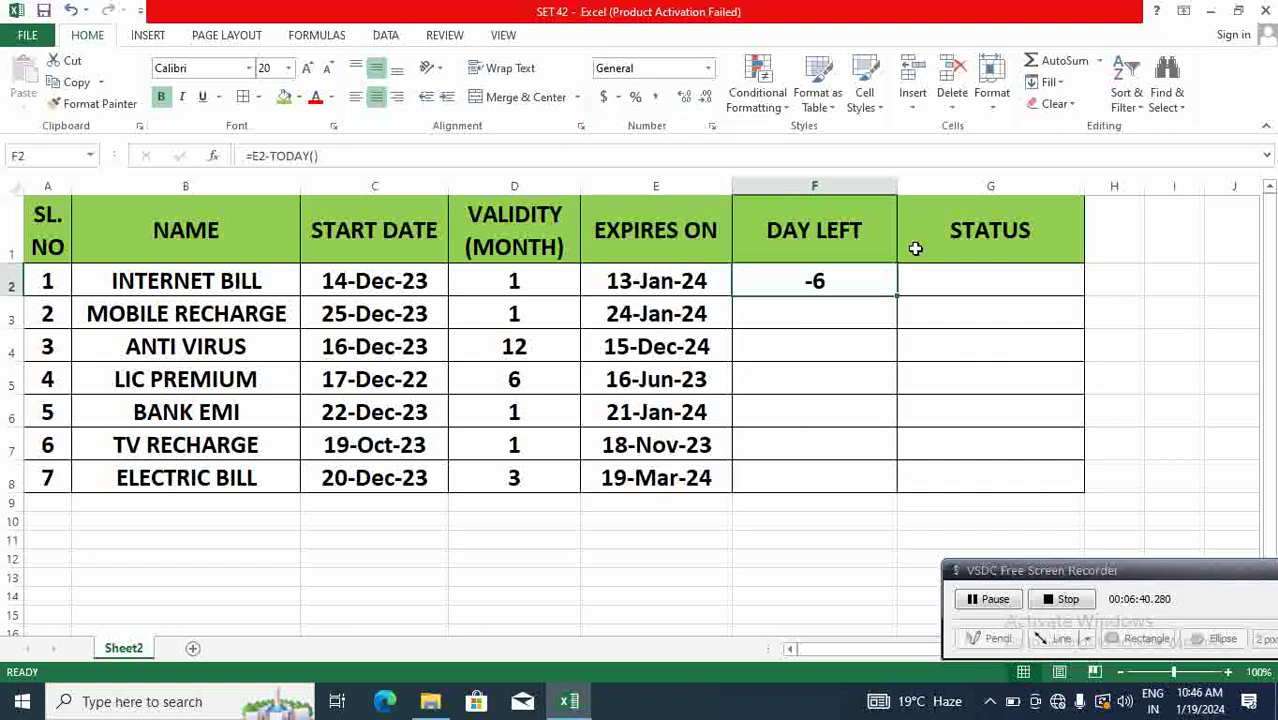
pyautogui.moveTo(896, 294); pyautogui.dragTo(893, 494)
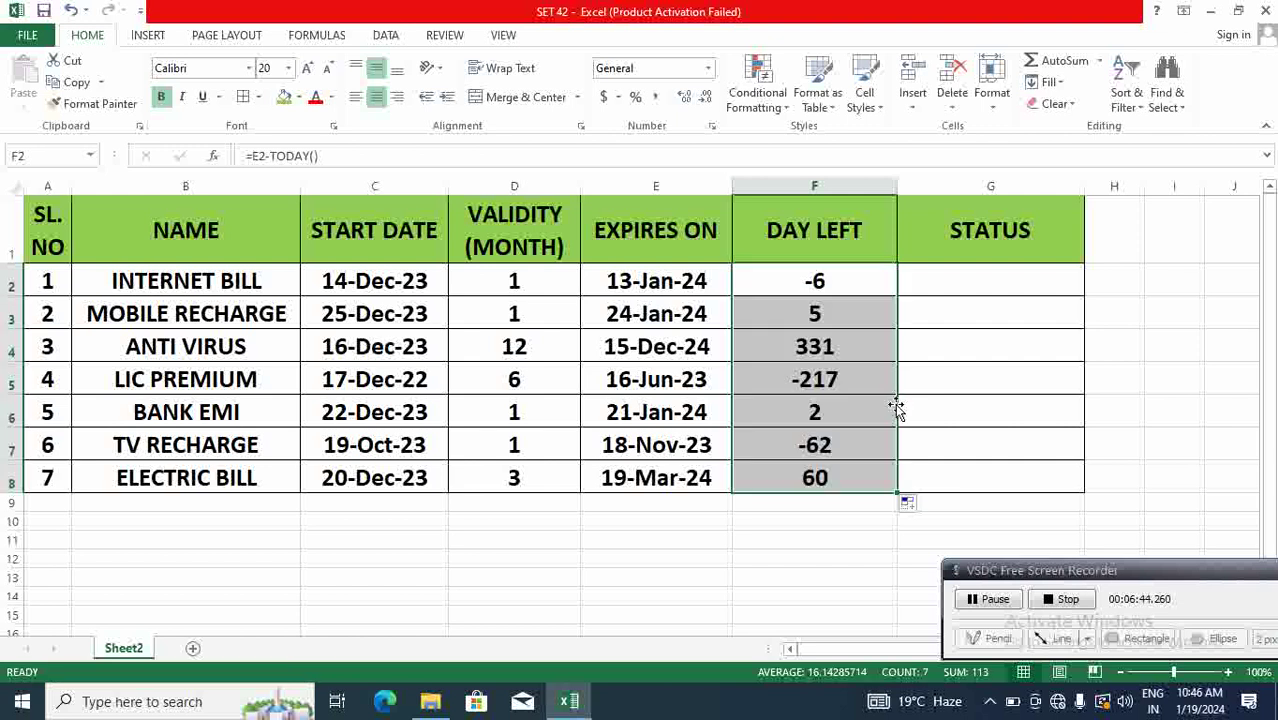
pyautogui.click(843, 281)
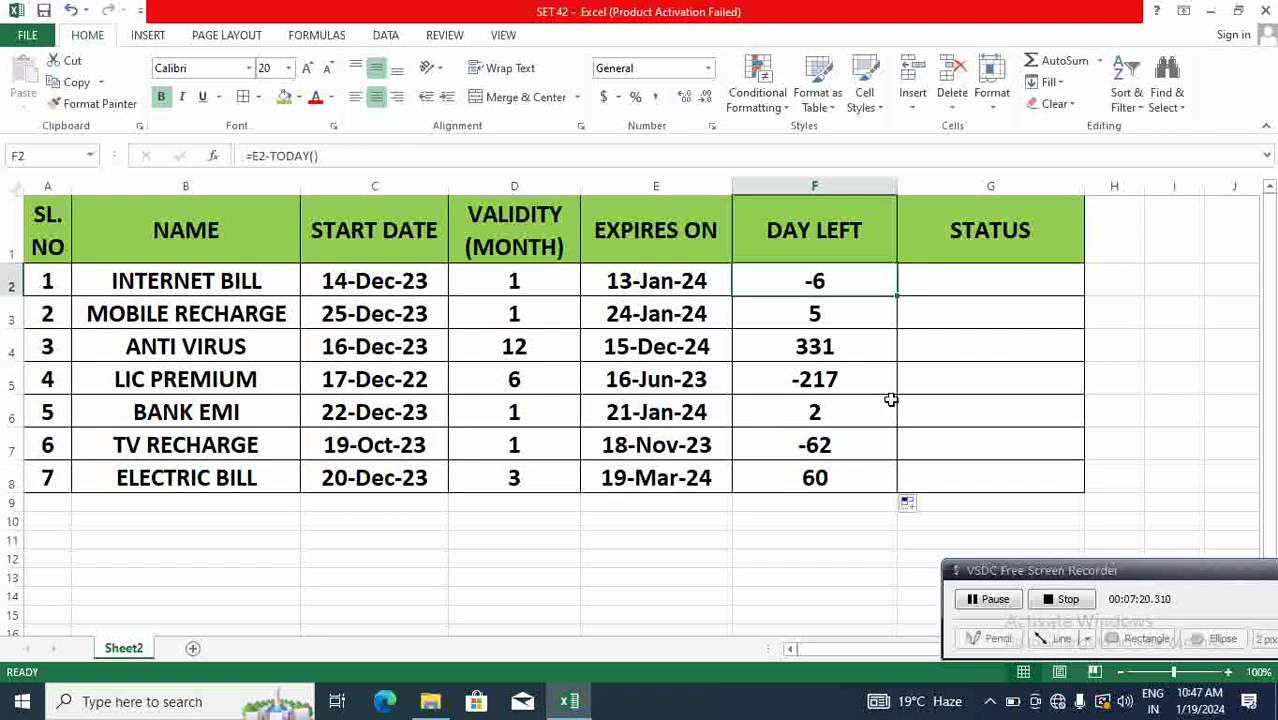
pyautogui.click(962, 285)
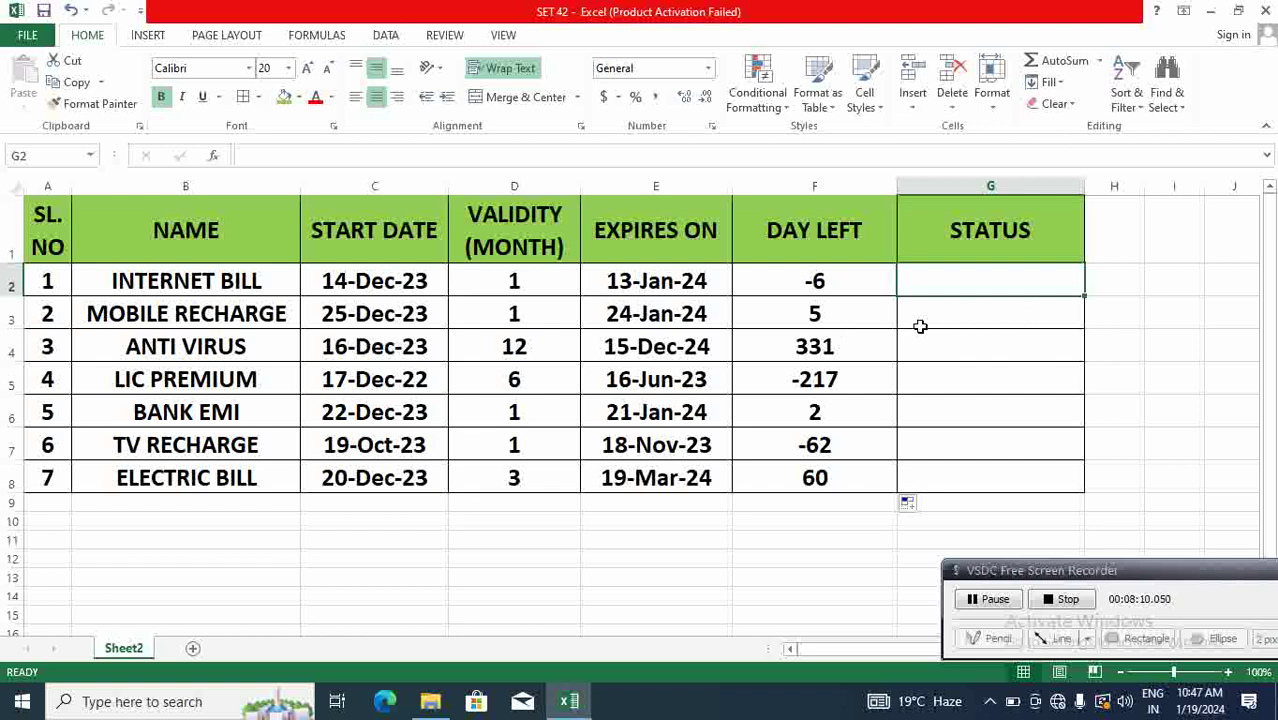
# Review the DAY LEFT formulas in two rows, then begin =IF( in G2
pyautogui.click(816, 318)
pyautogui.click(817, 414)
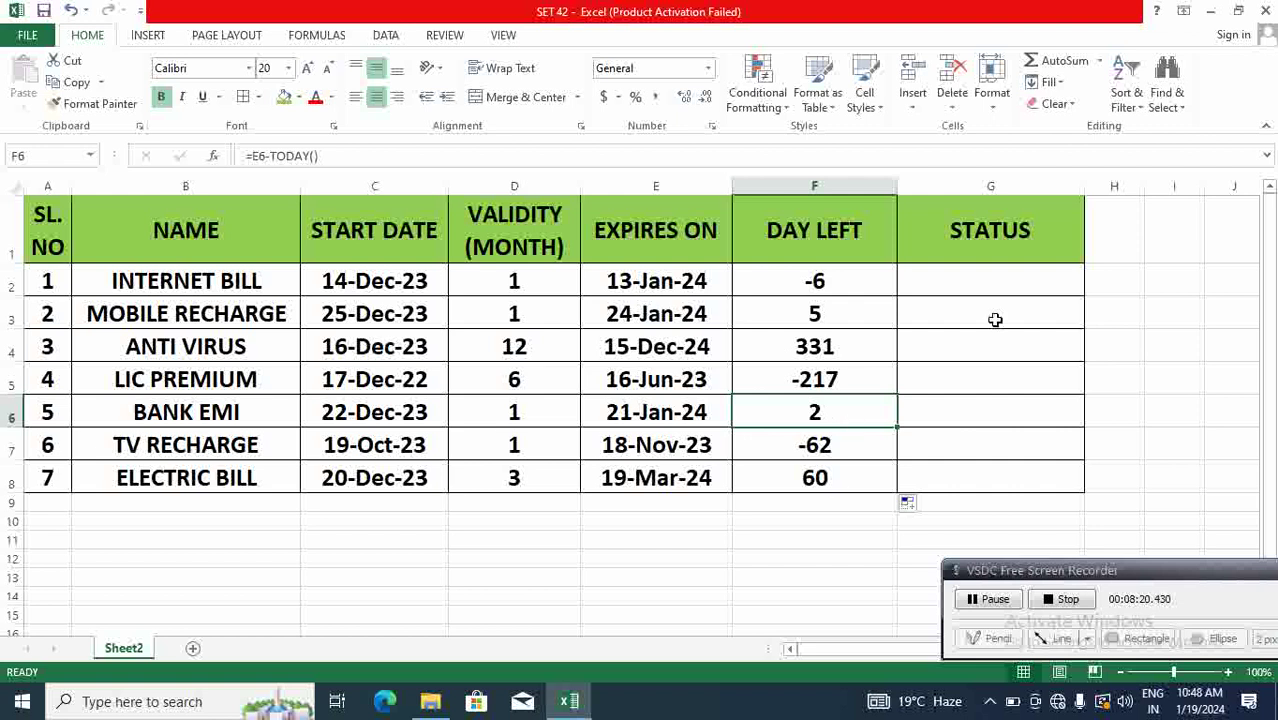
pyautogui.click(967, 282)
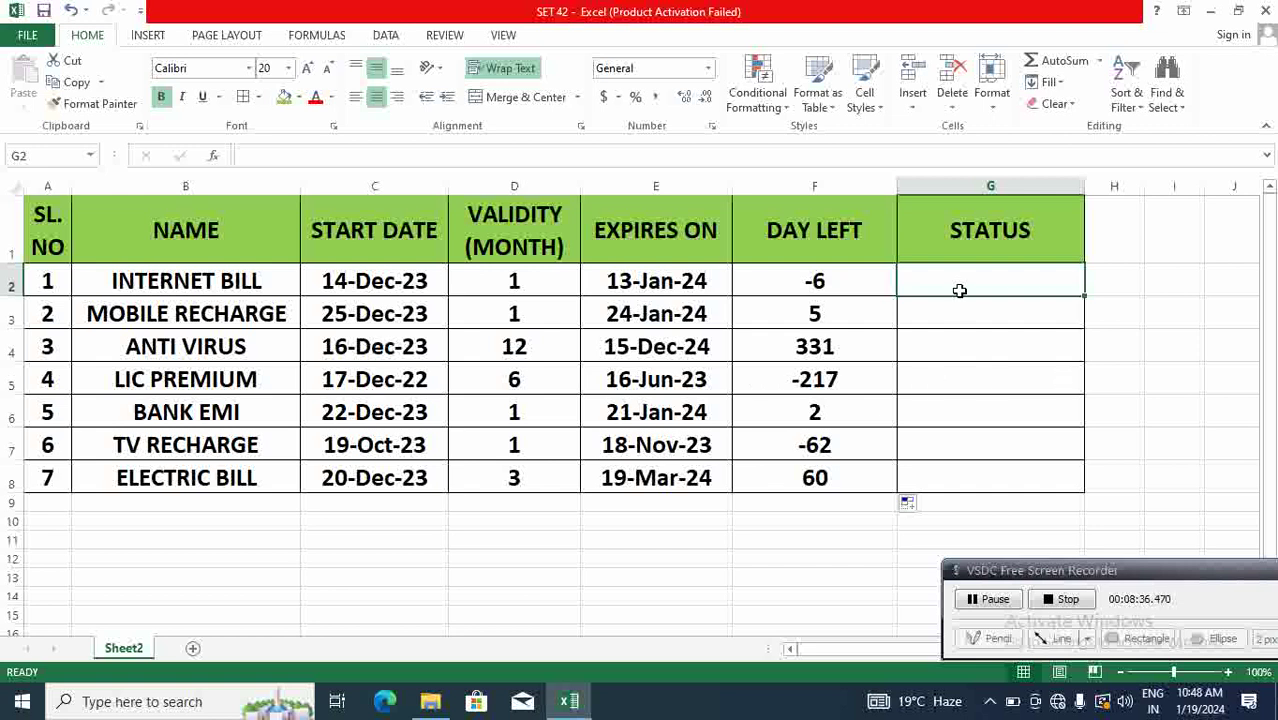
pyautogui.write('=')
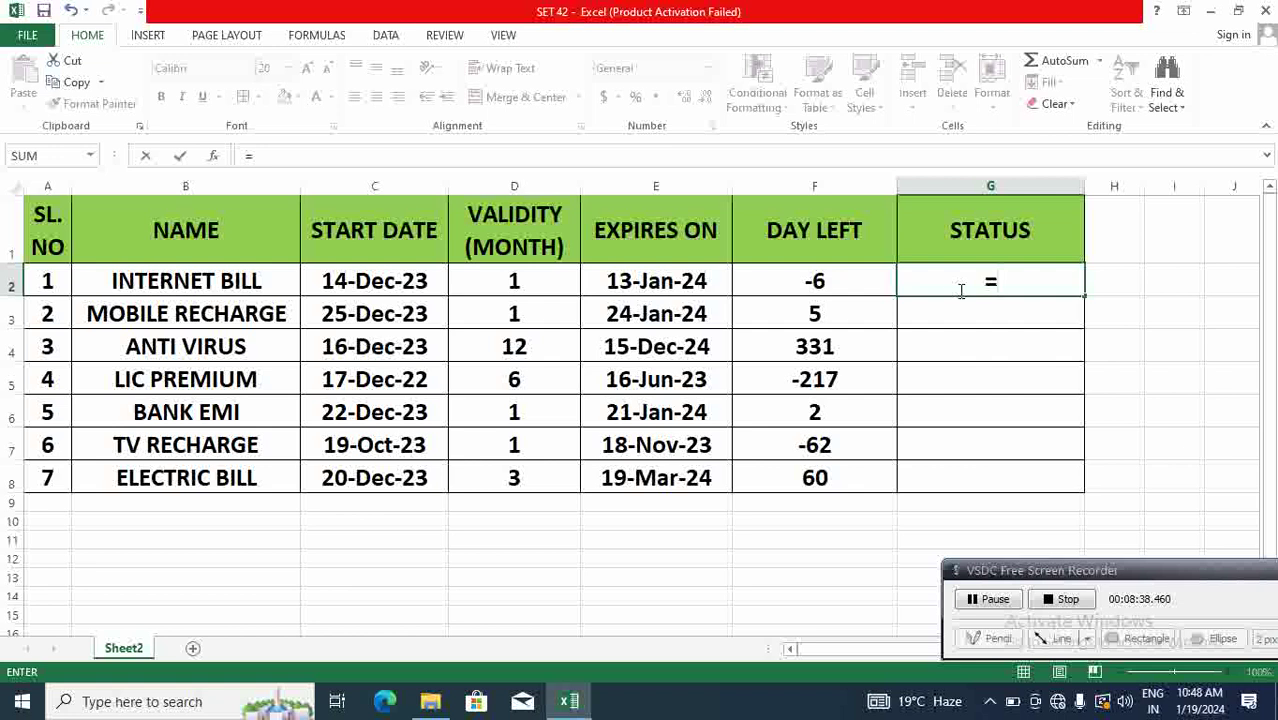
pyautogui.write('IF')
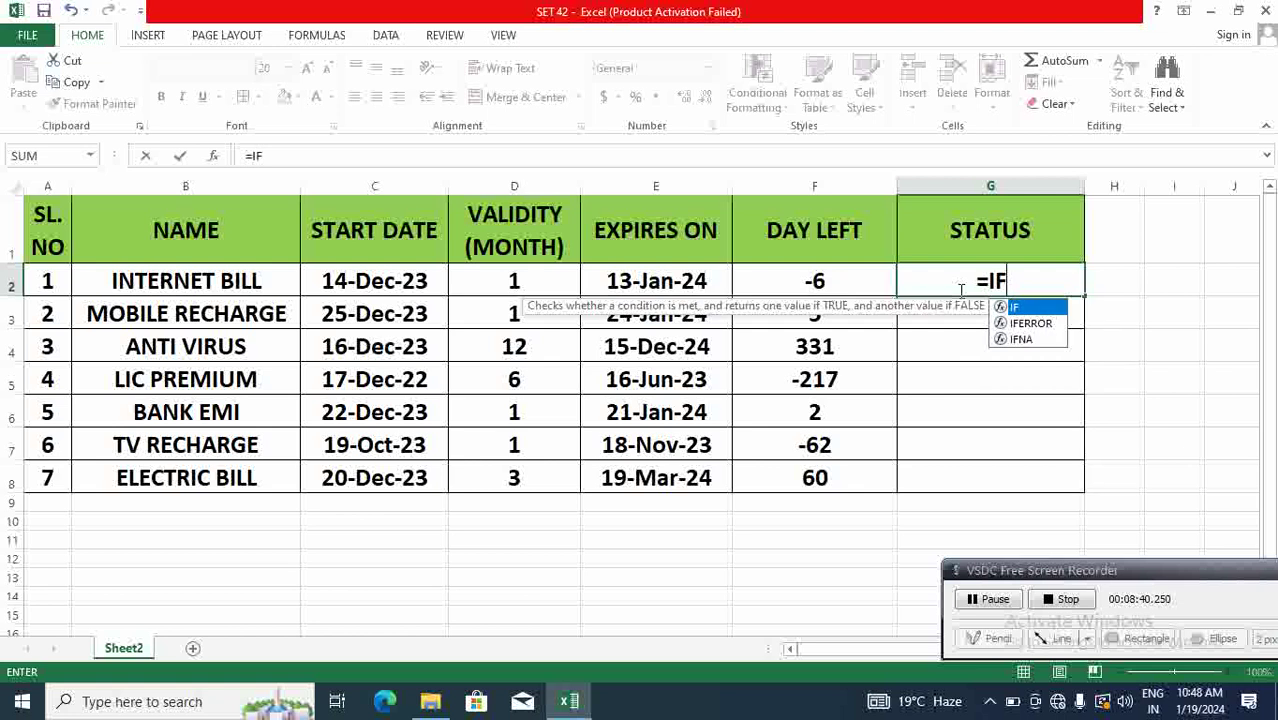
pyautogui.write('(')
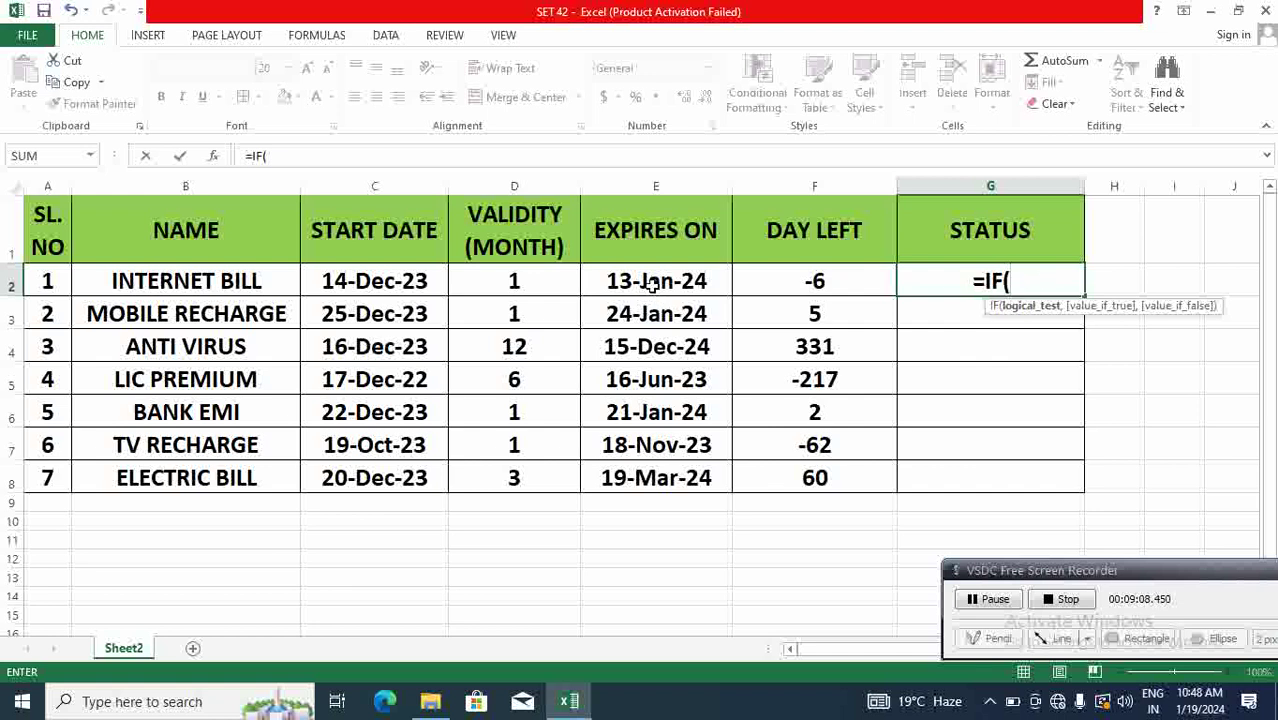
# Build the nested IF: EXPIRED if F2<0, EXPIRED SOON if F2<=10, otherwise blank
pyautogui.click(816, 282)
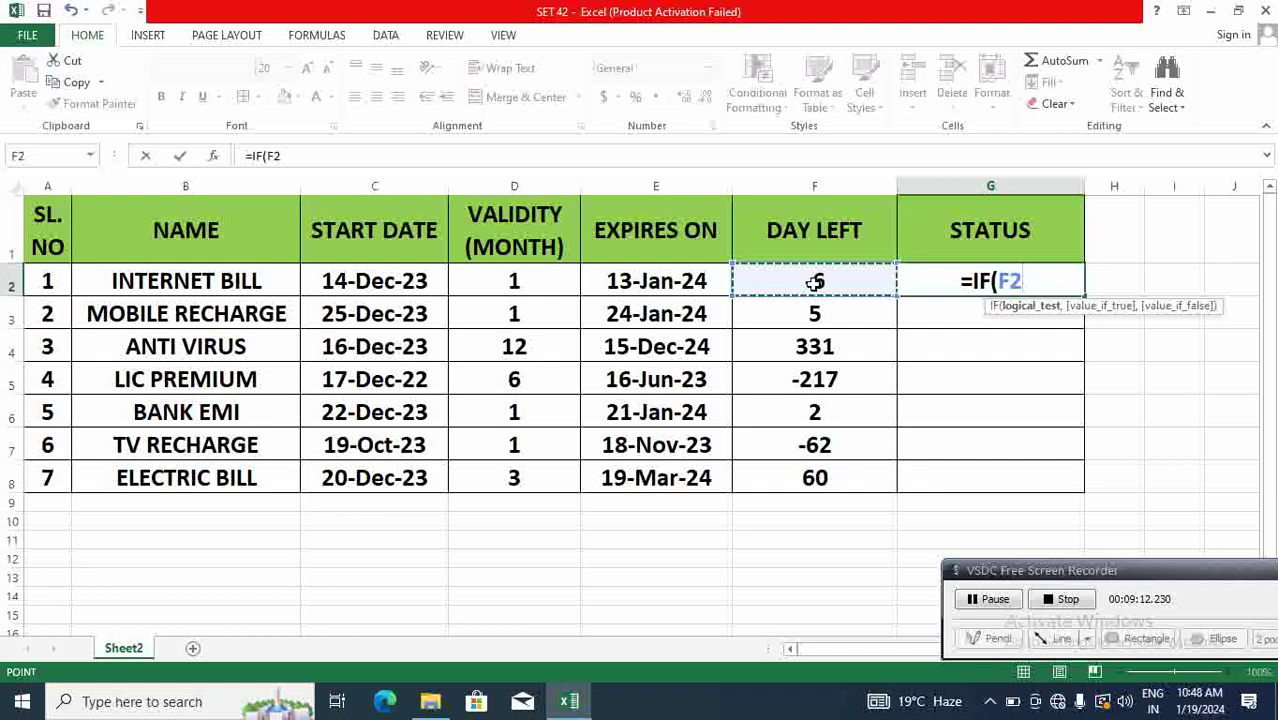
pyautogui.write('<0')
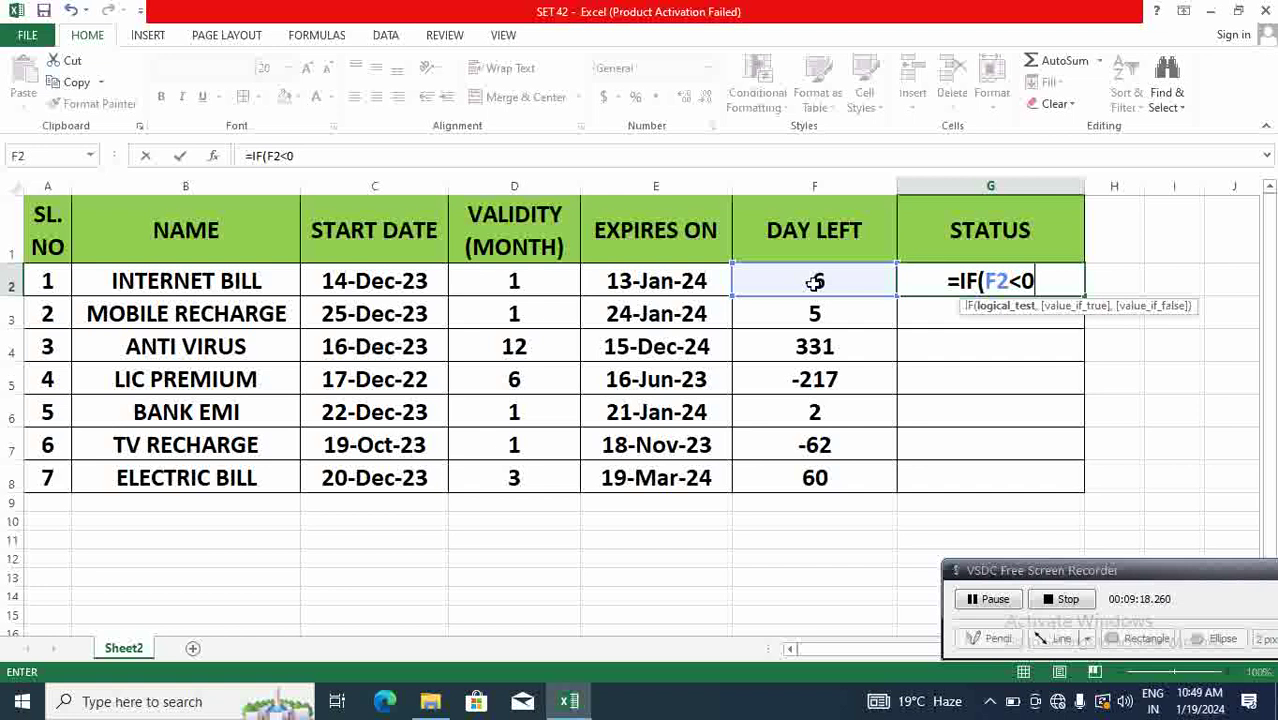
pyautogui.write(',')
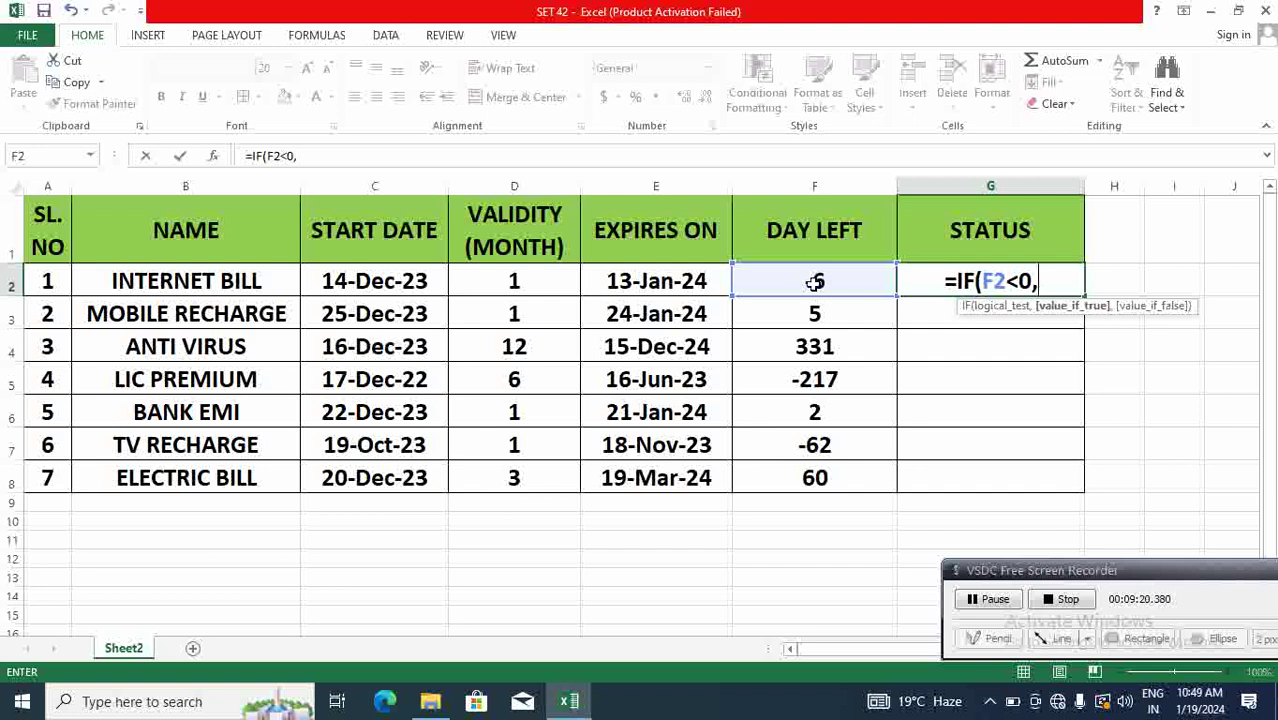
pyautogui.write('"')
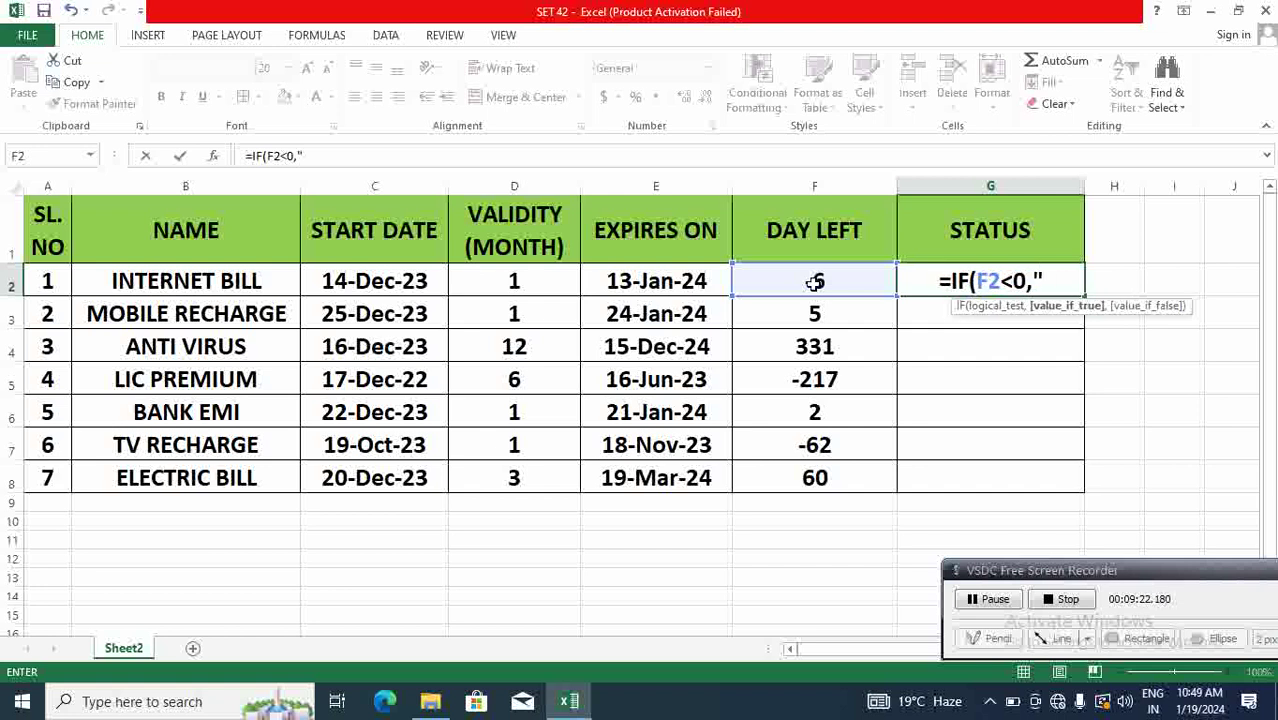
pyautogui.write('EXPIRE')
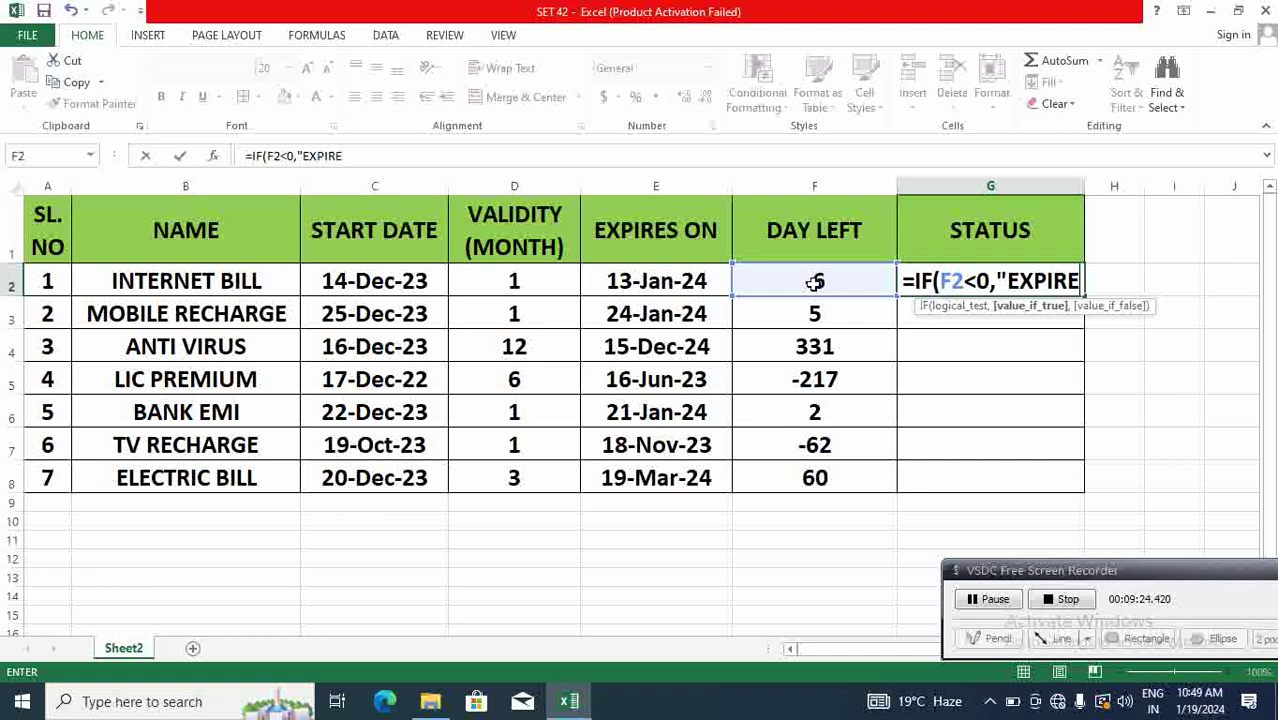
pyautogui.write('D')
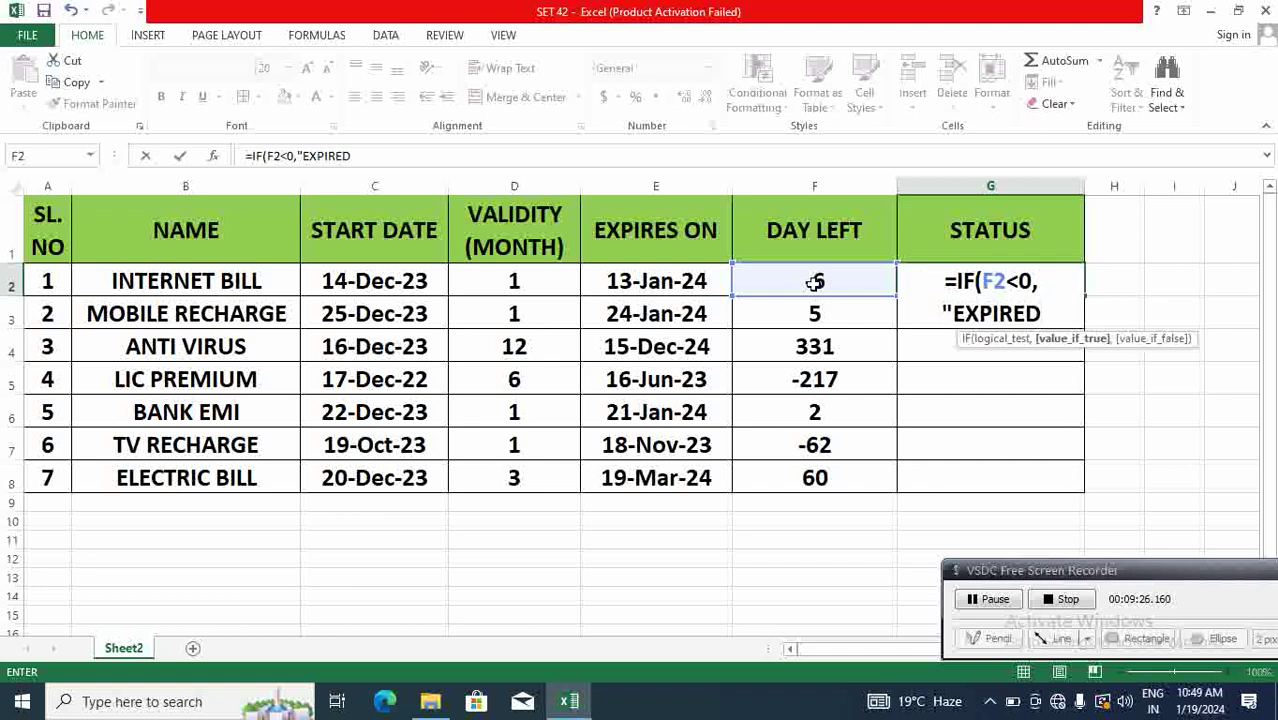
pyautogui.write('",')
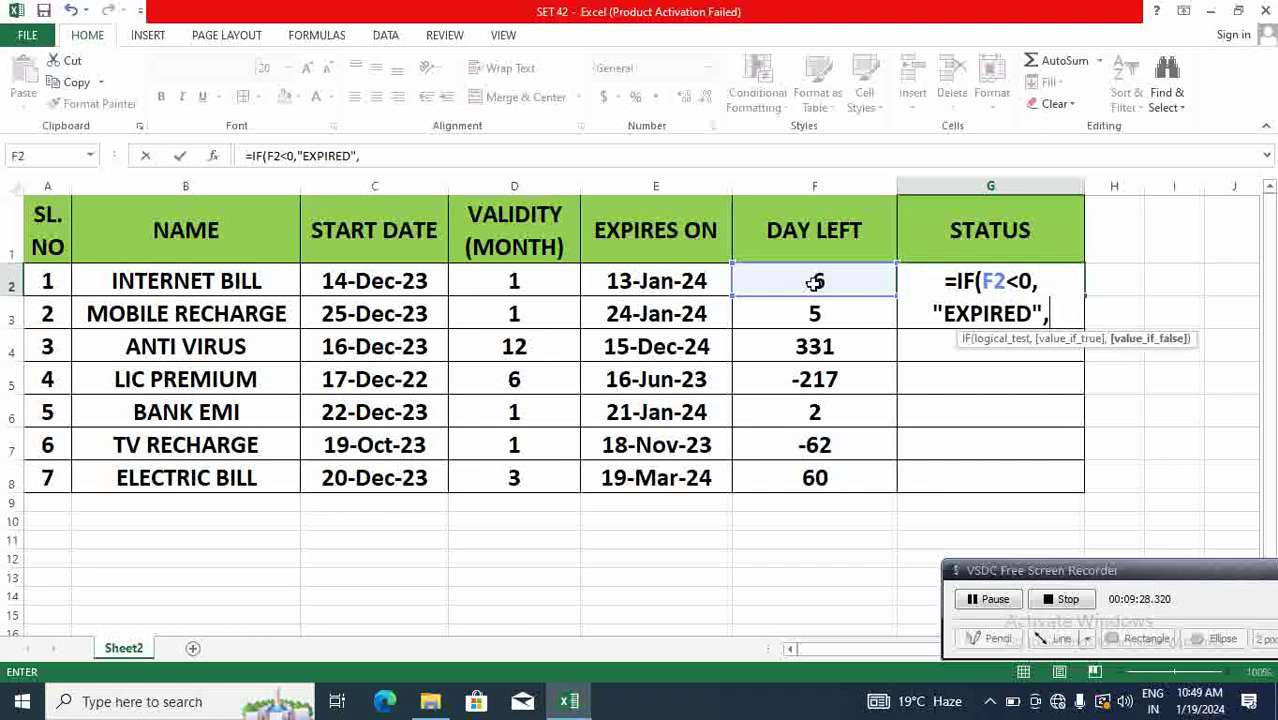
pyautogui.write('IF')
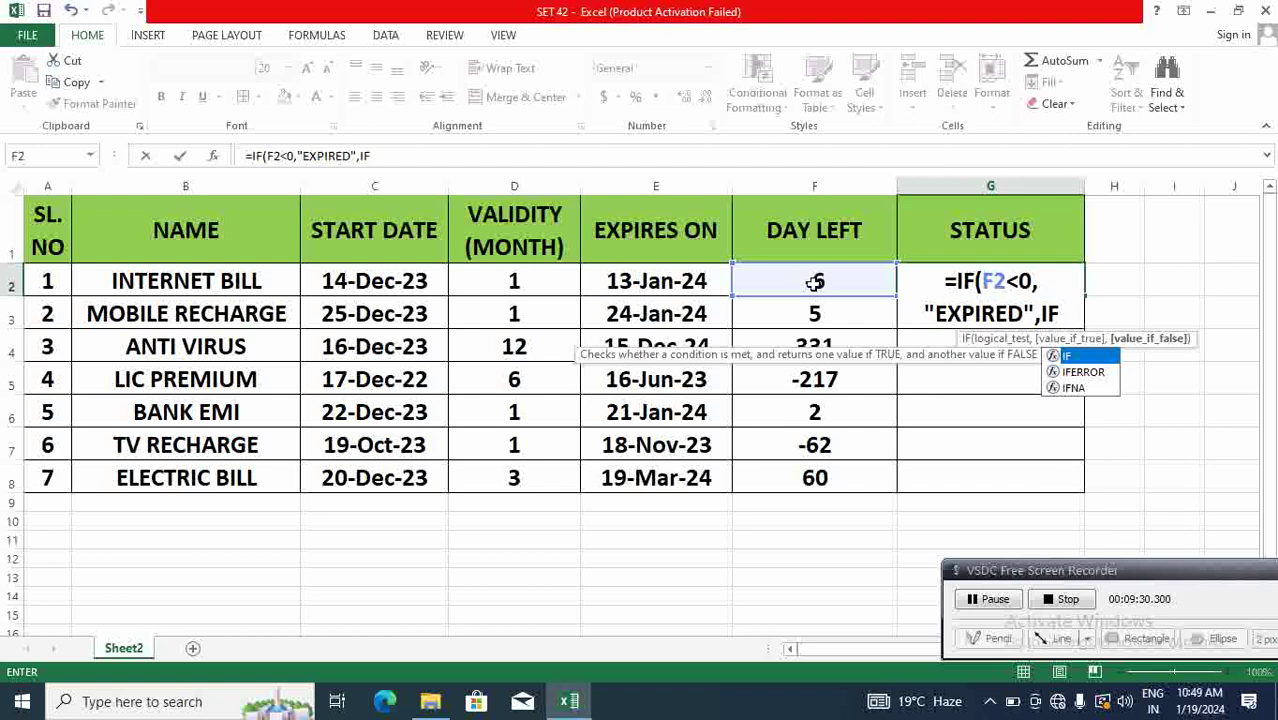
pyautogui.write('(')
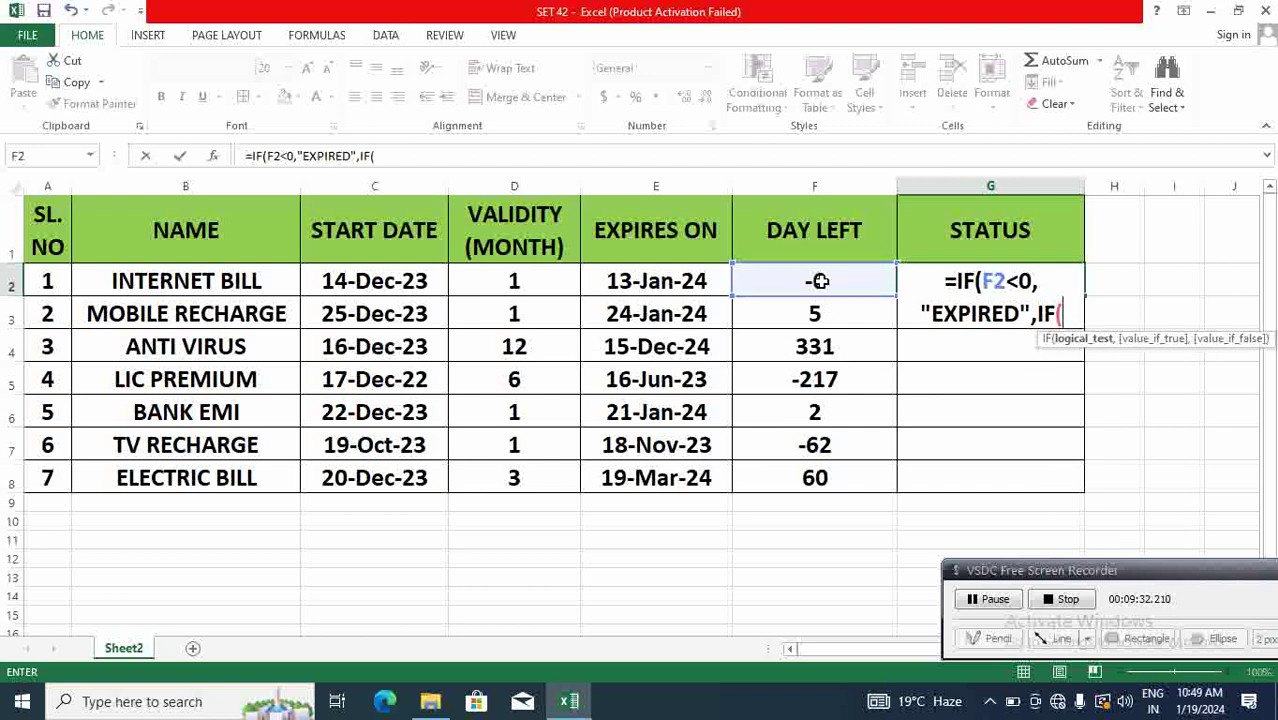
pyautogui.click(819, 282)
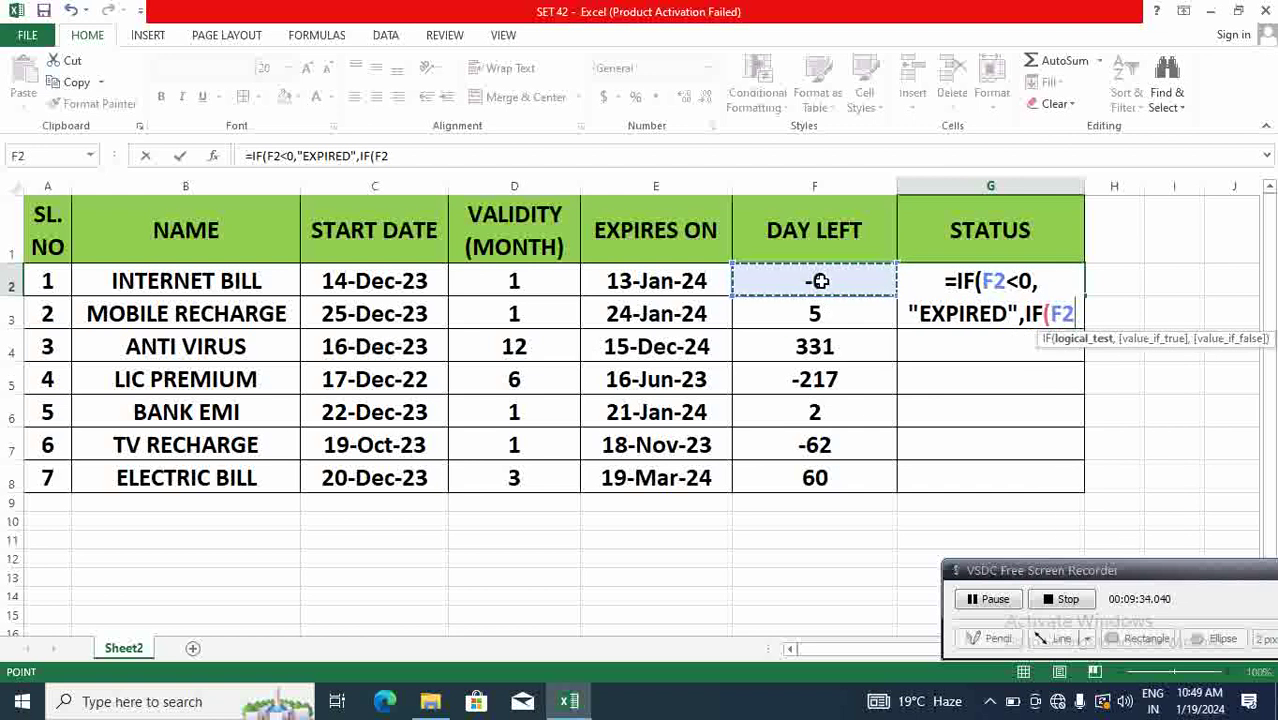
pyautogui.write('<=')
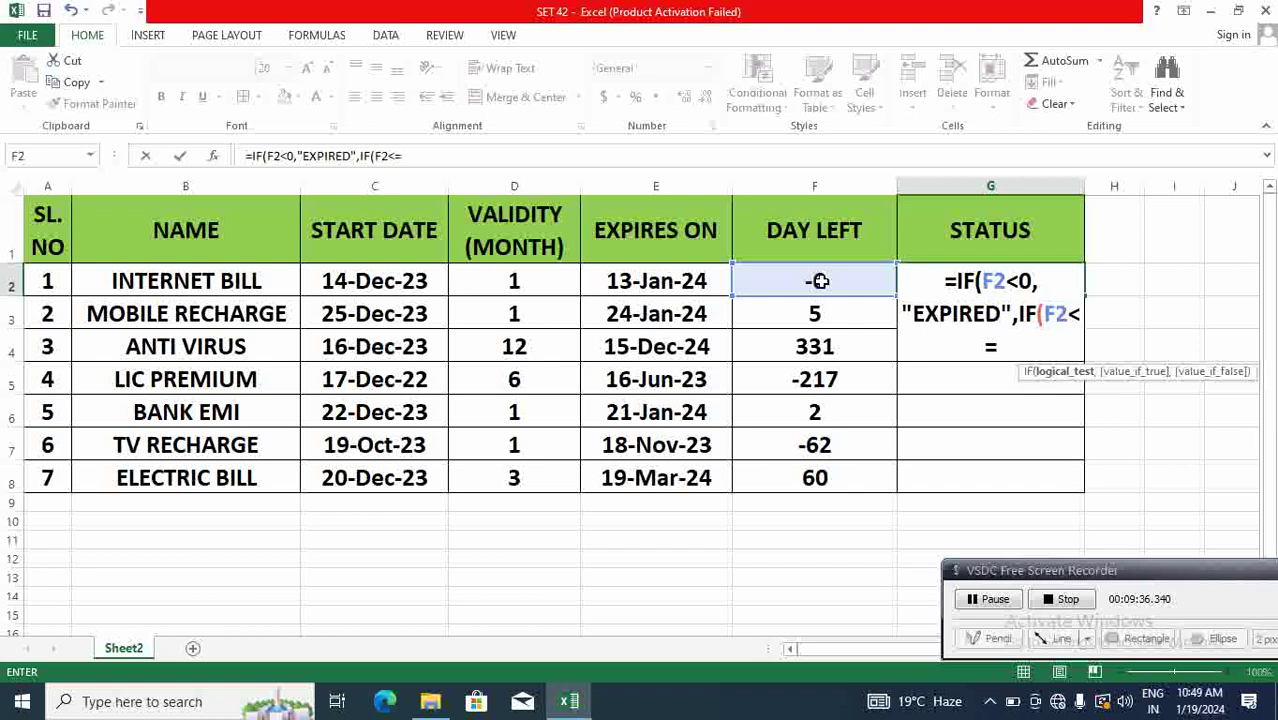
pyautogui.write('10')
pyautogui.write(',"')
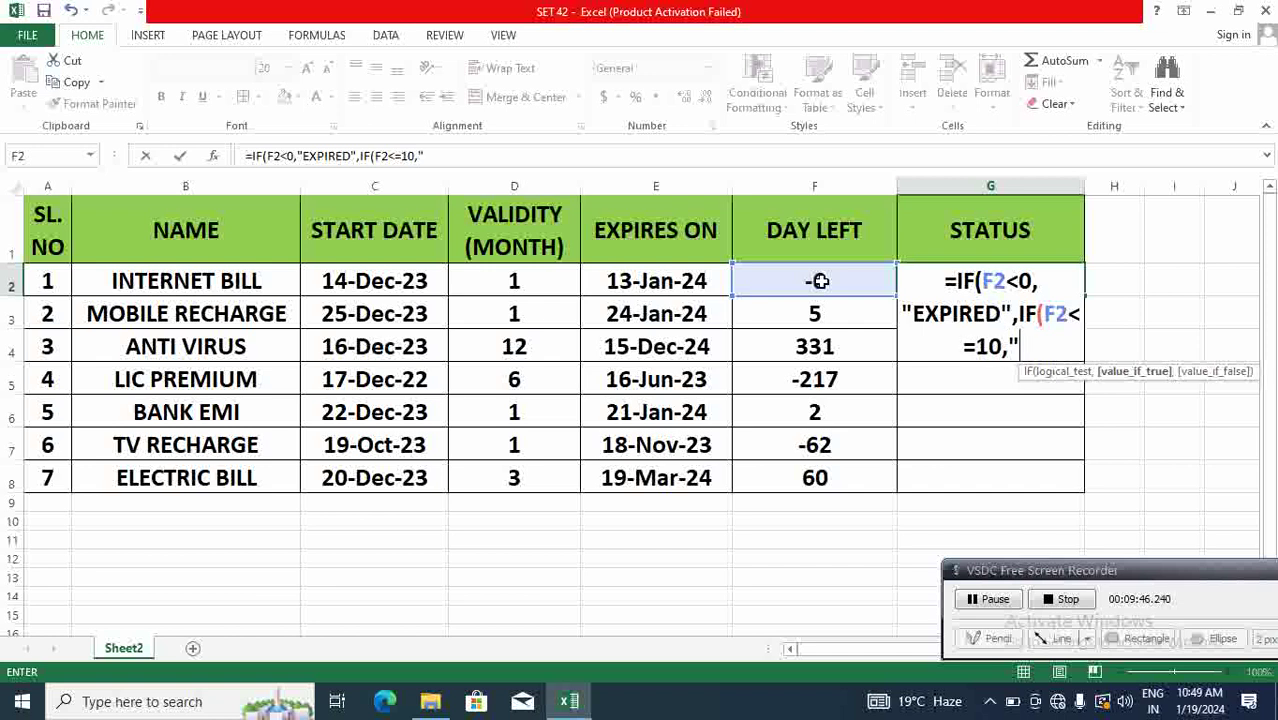
pyautogui.write('EX')
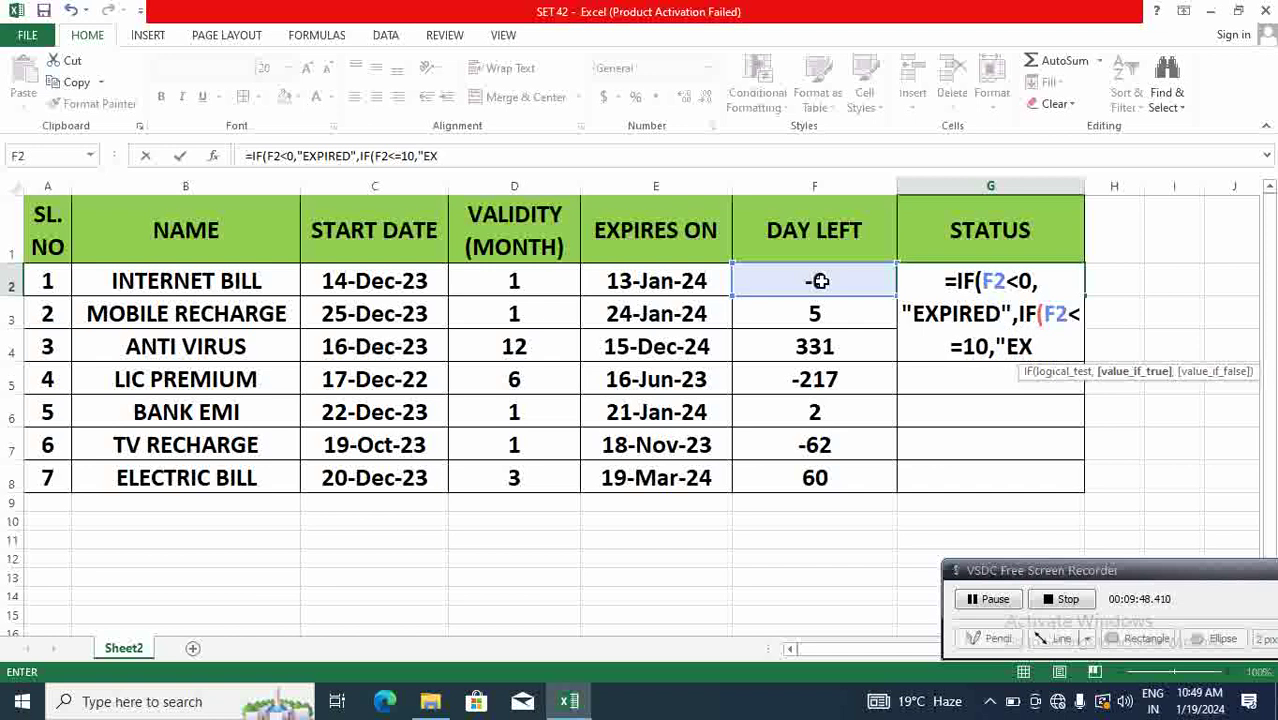
pyautogui.write('PIRED')
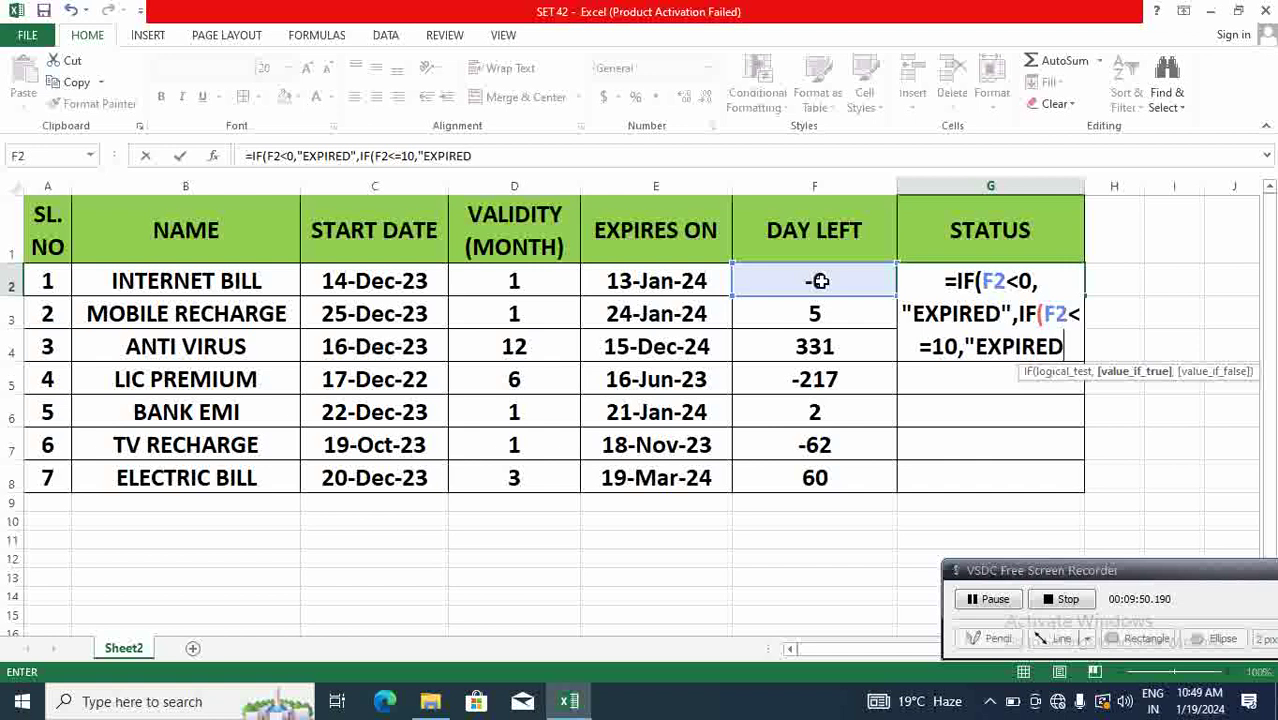
pyautogui.write(' SOON')
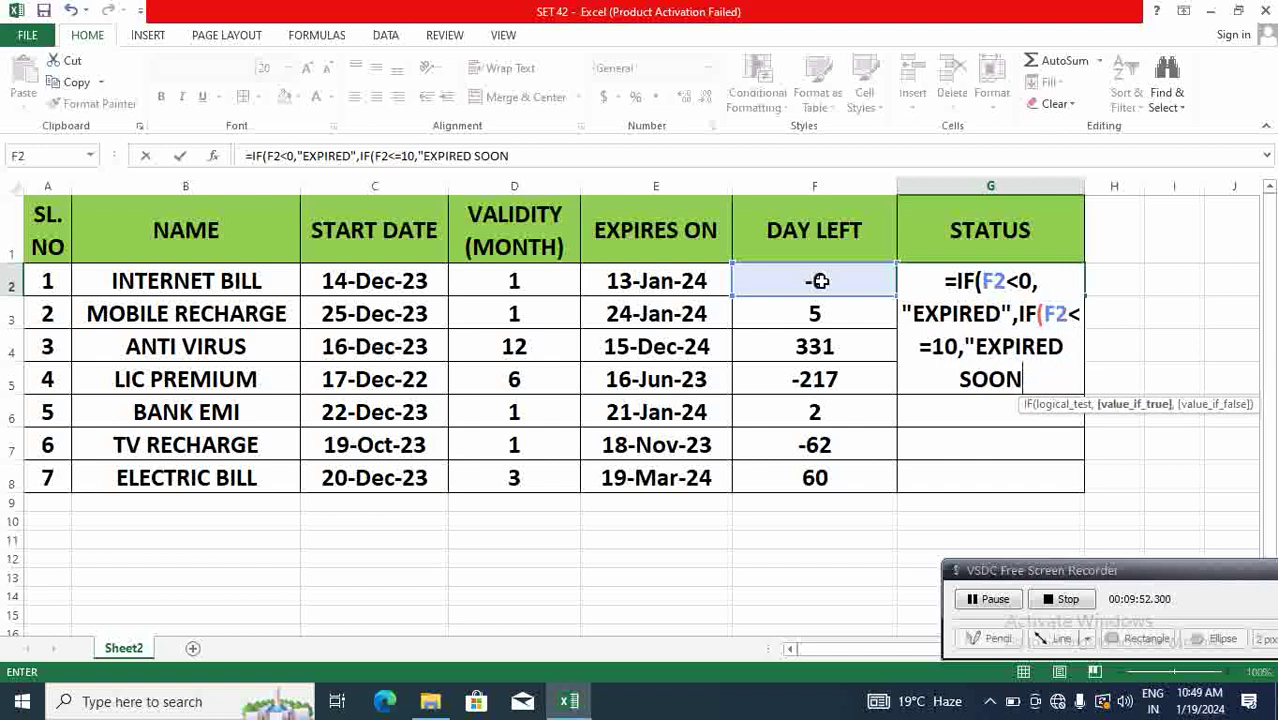
pyautogui.write('"')
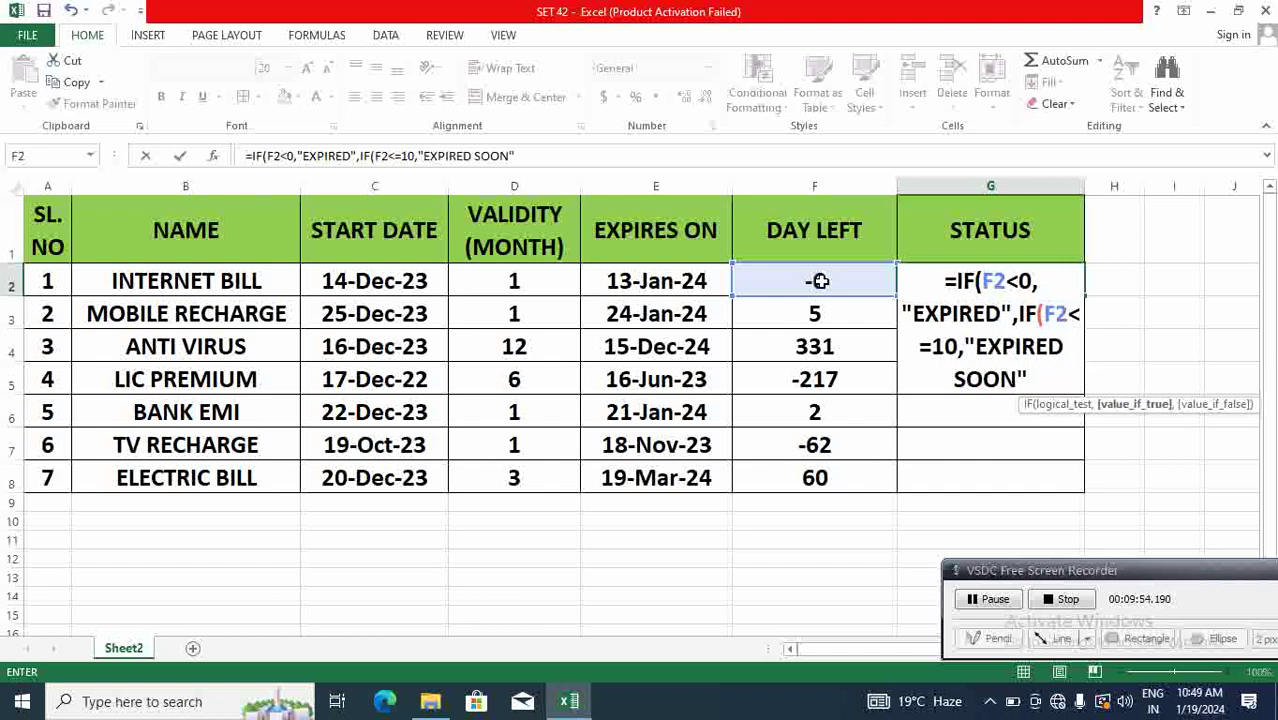
pyautogui.write(',')
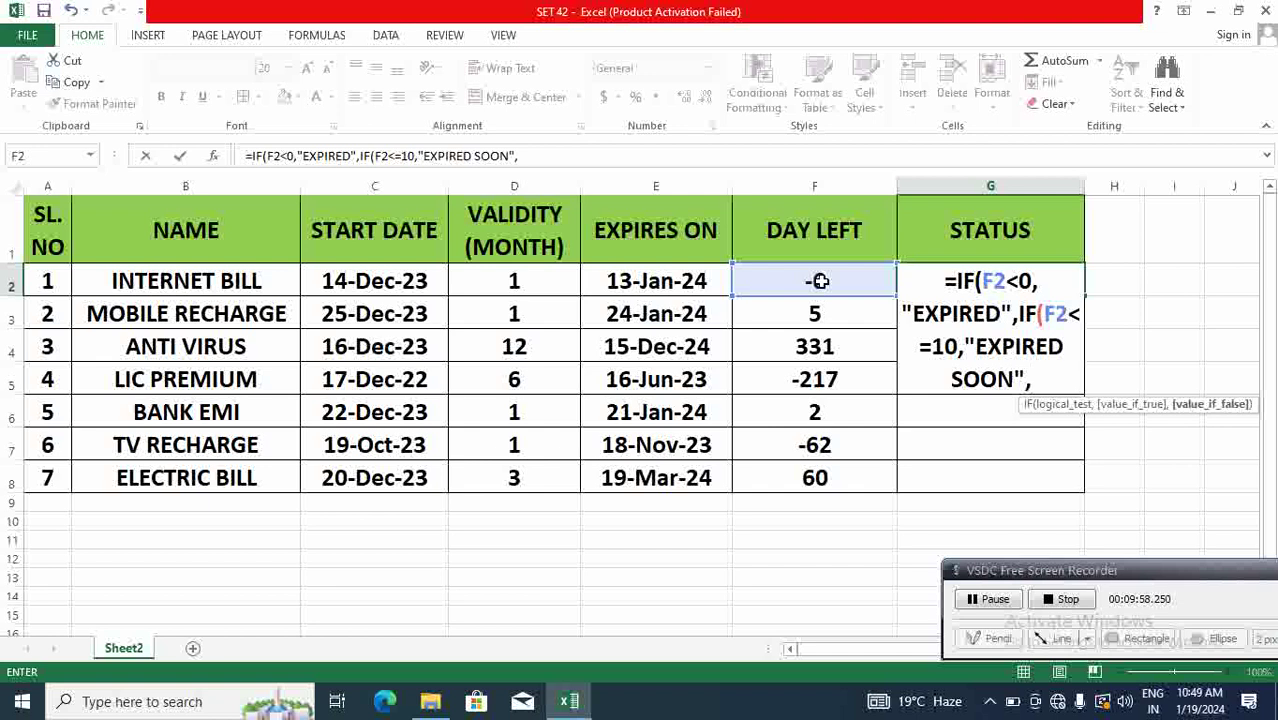
pyautogui.write('"')
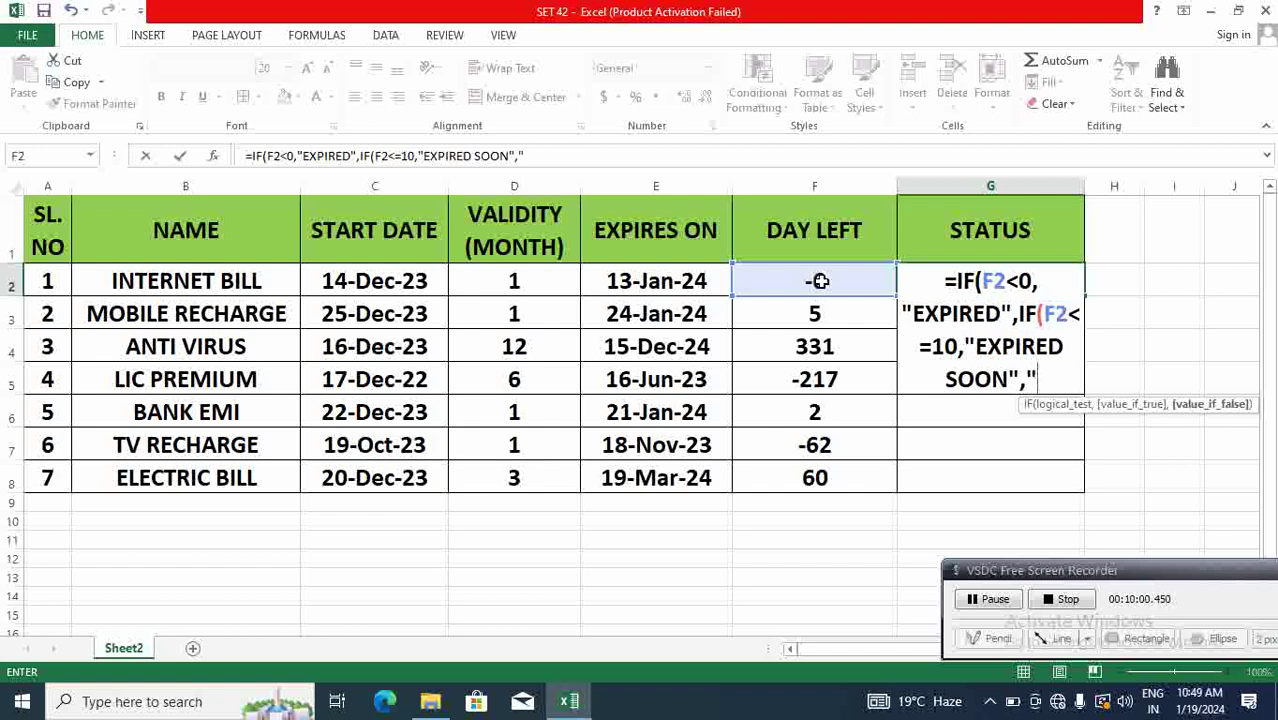
pyautogui.write(' "')
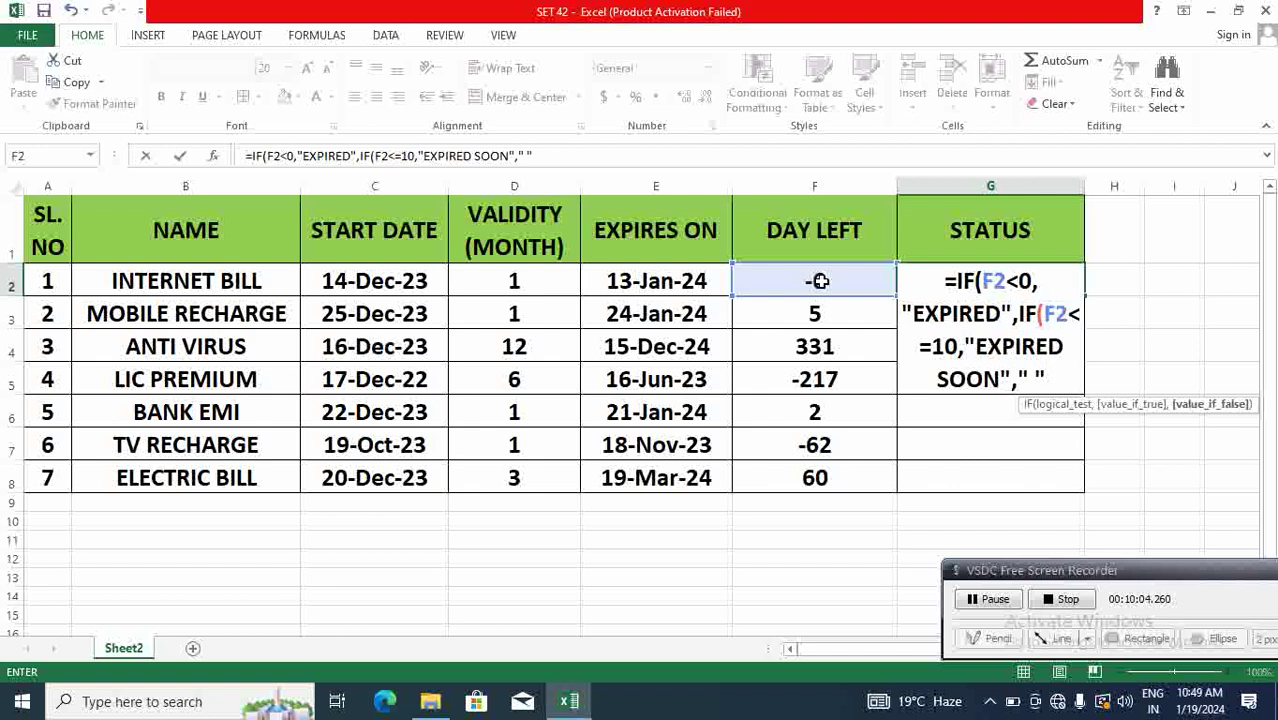
pyautogui.write('))')
# Commit G2's IF formula and fill it down to G8 for all seven bills
pyautogui.press('Return')
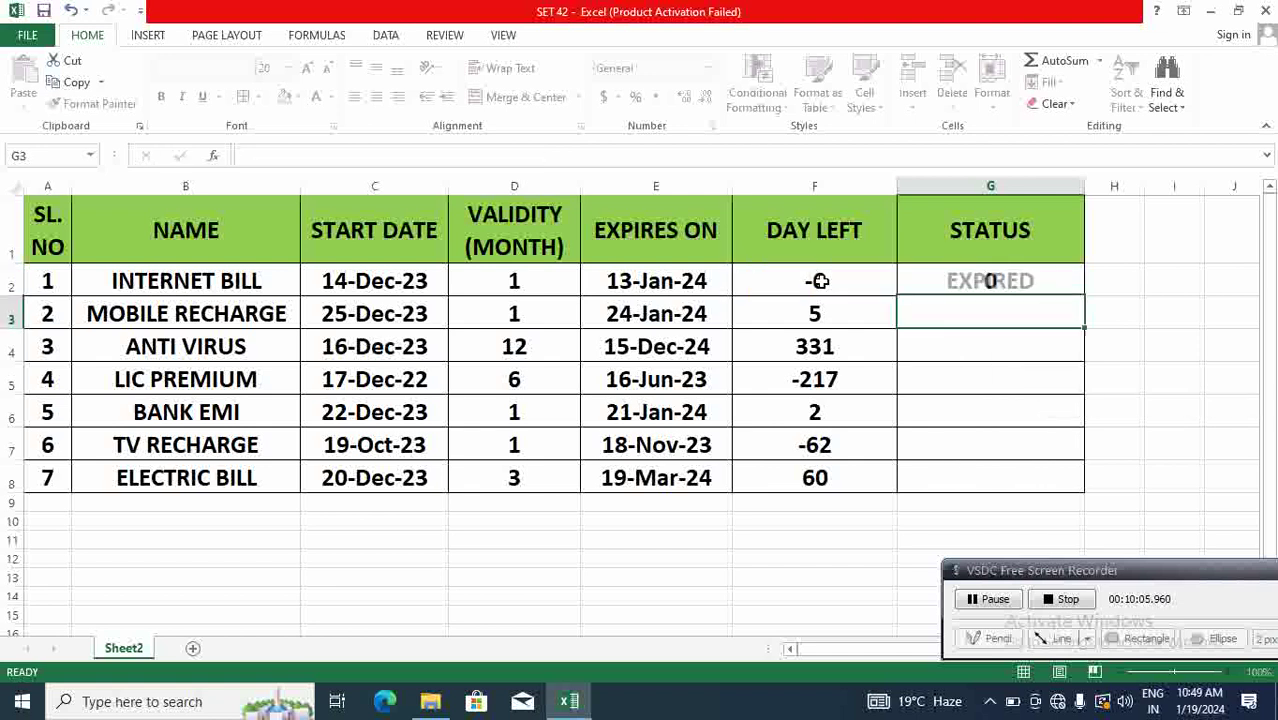
pyautogui.click(996, 281)
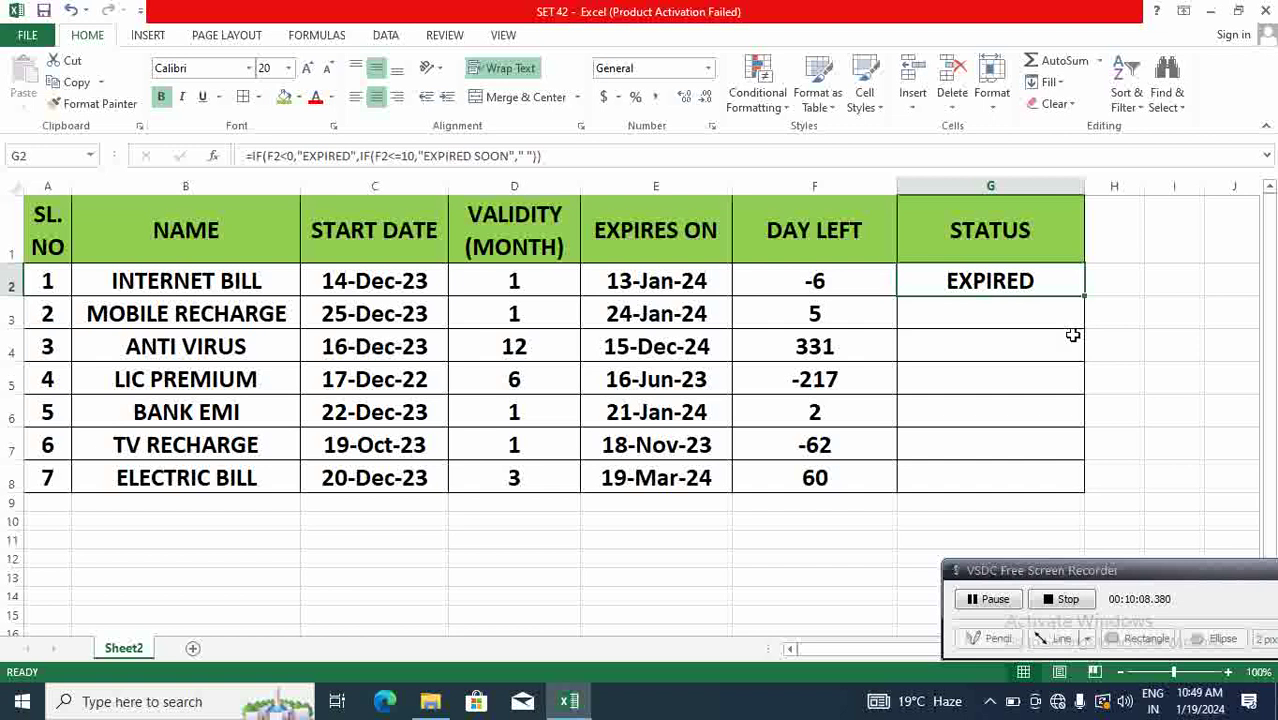
pyautogui.moveTo(1081, 304); pyautogui.dragTo(1061, 476)
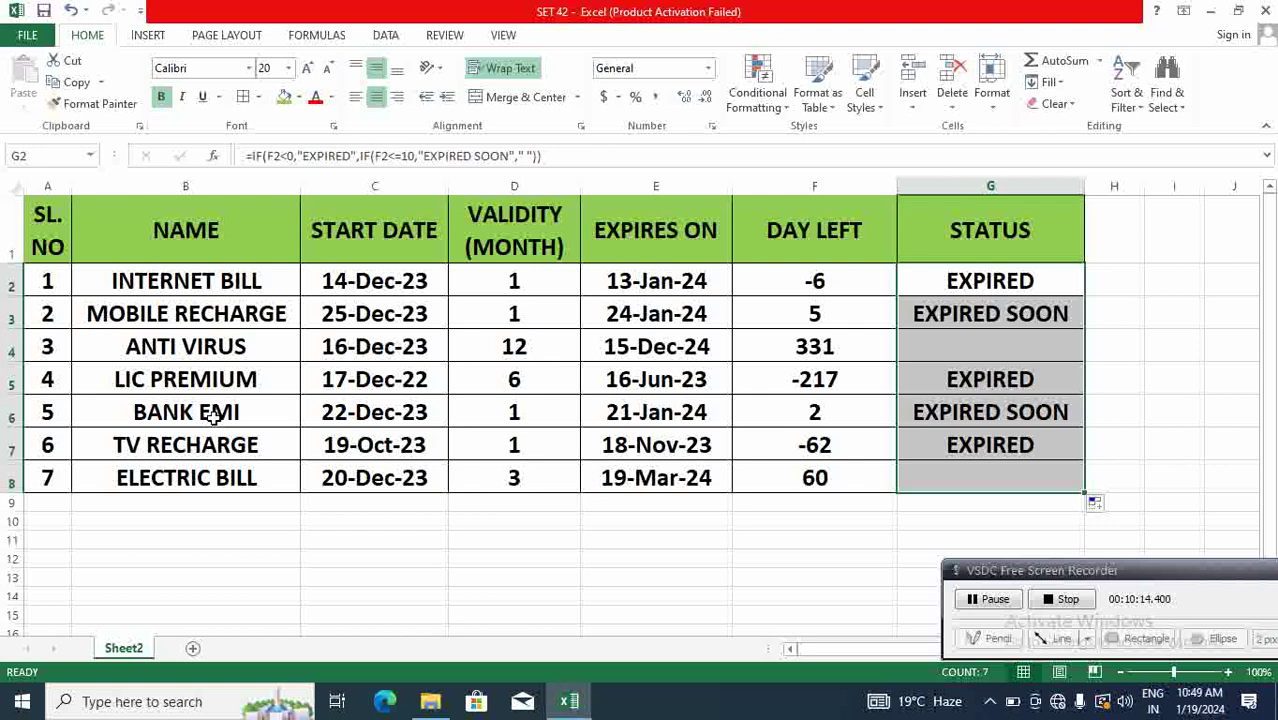
pyautogui.click(792, 506)
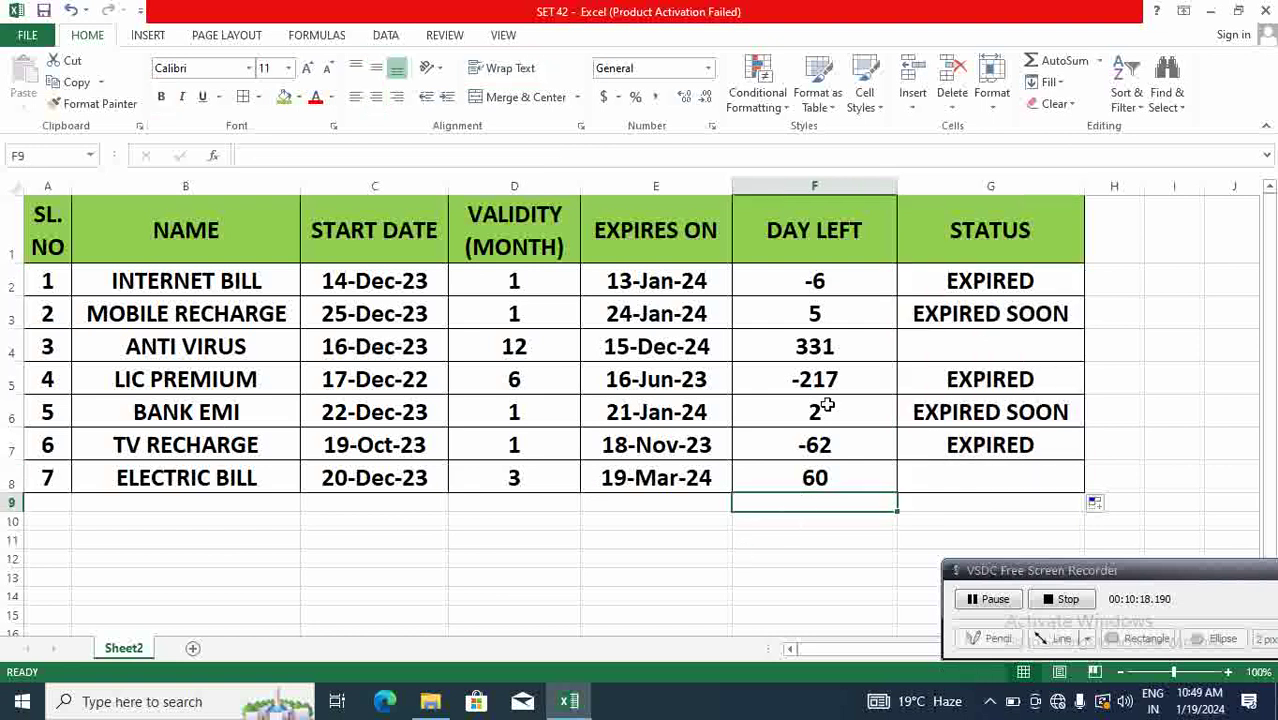
pyautogui.click(907, 249)
pyautogui.click(820, 556)
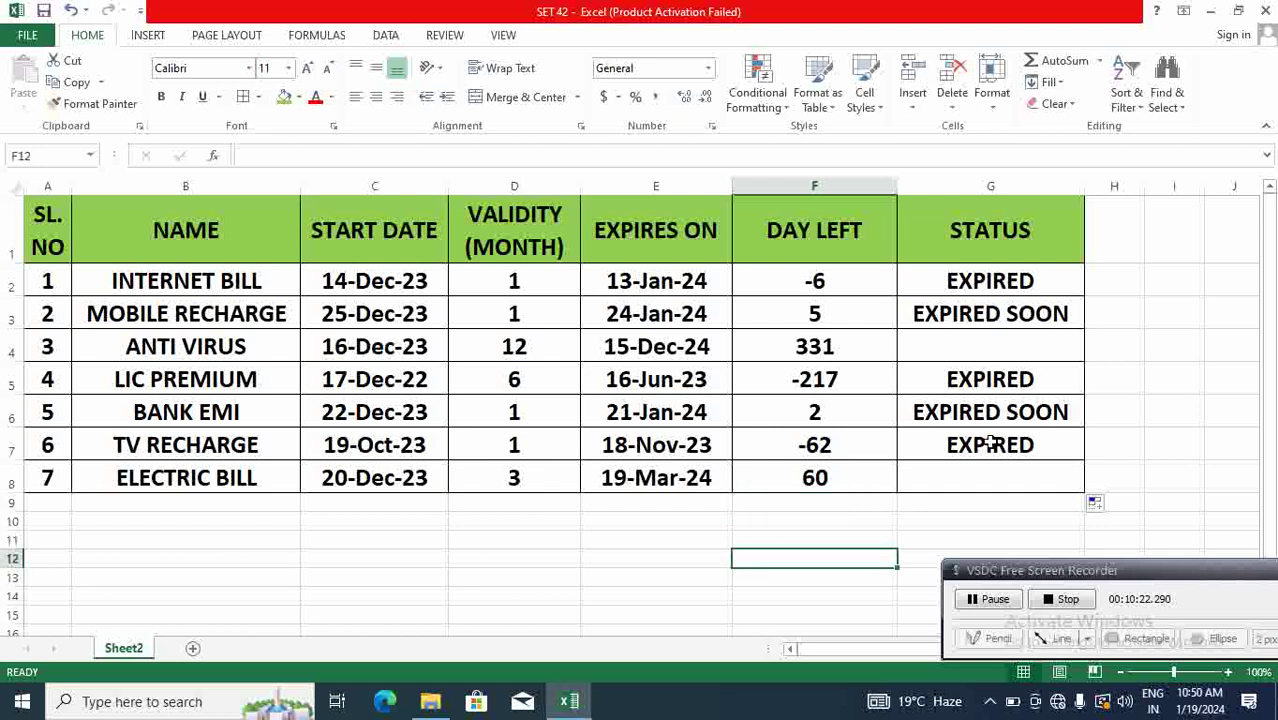
pyautogui.click(998, 280)
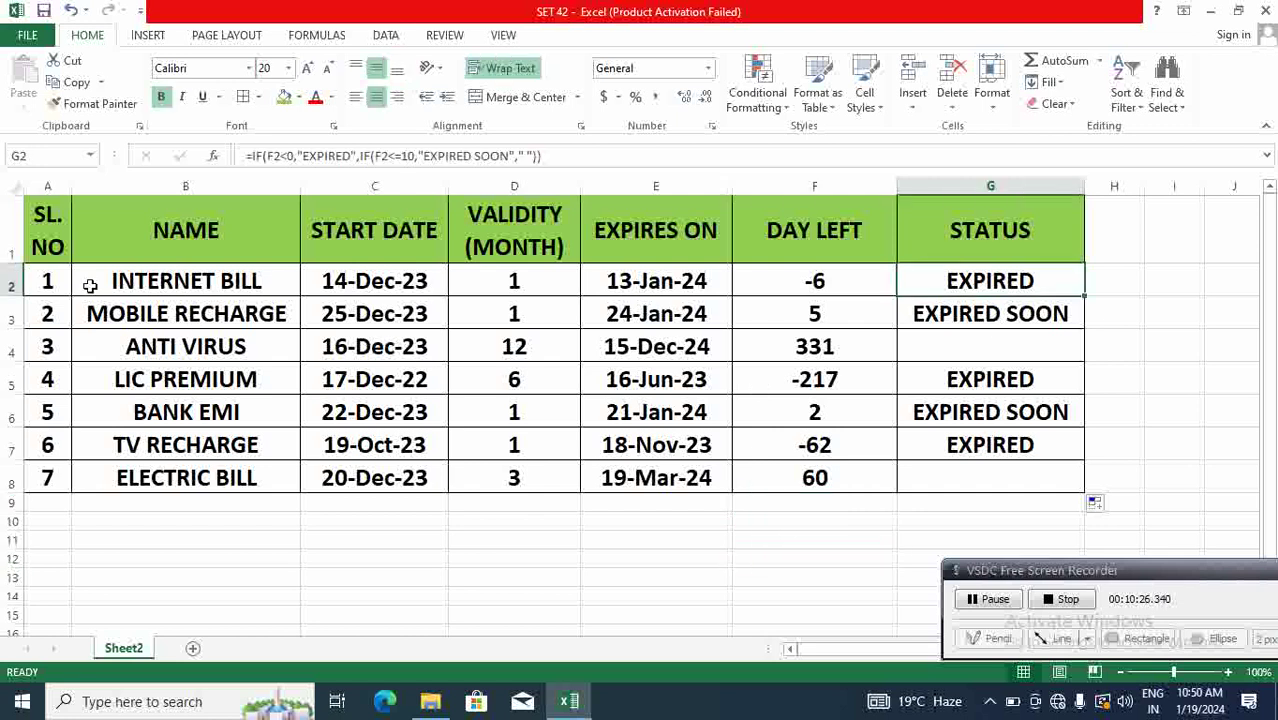
# Select A2:G8 and start a new formula-based conditional formatting rule
pyautogui.moveTo(66, 281); pyautogui.dragTo(995, 487)
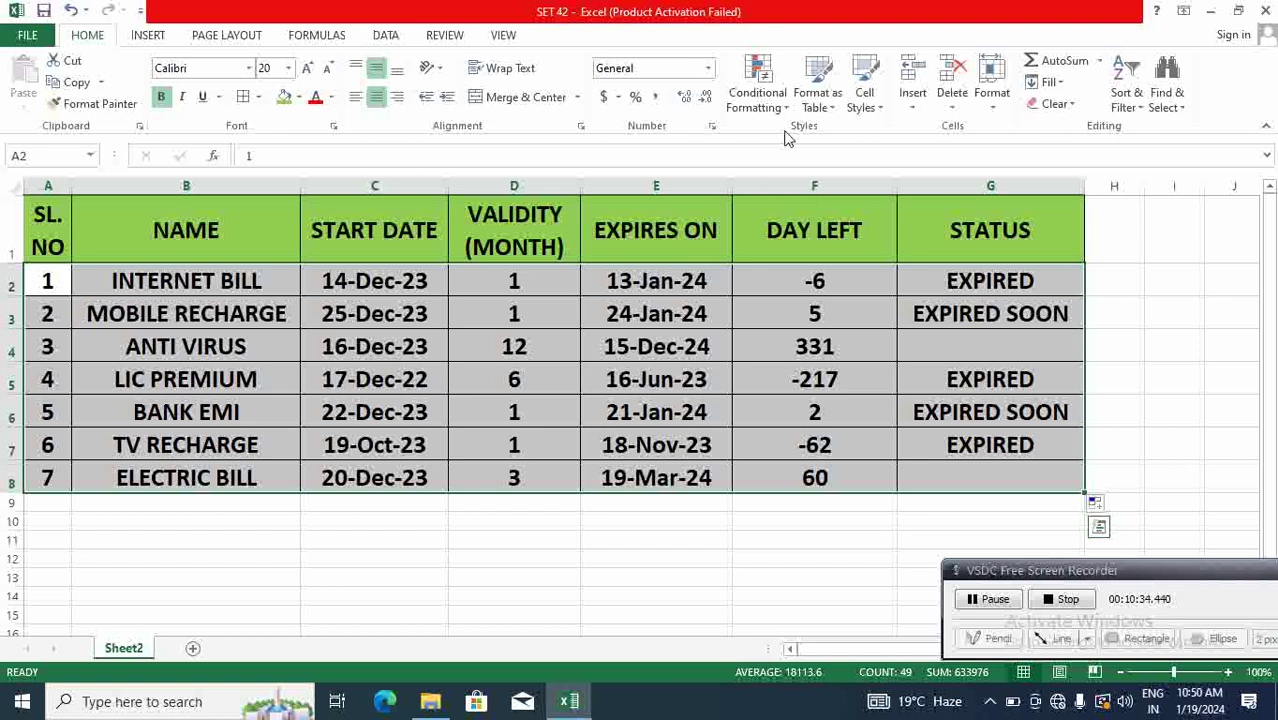
pyautogui.click(757, 95)
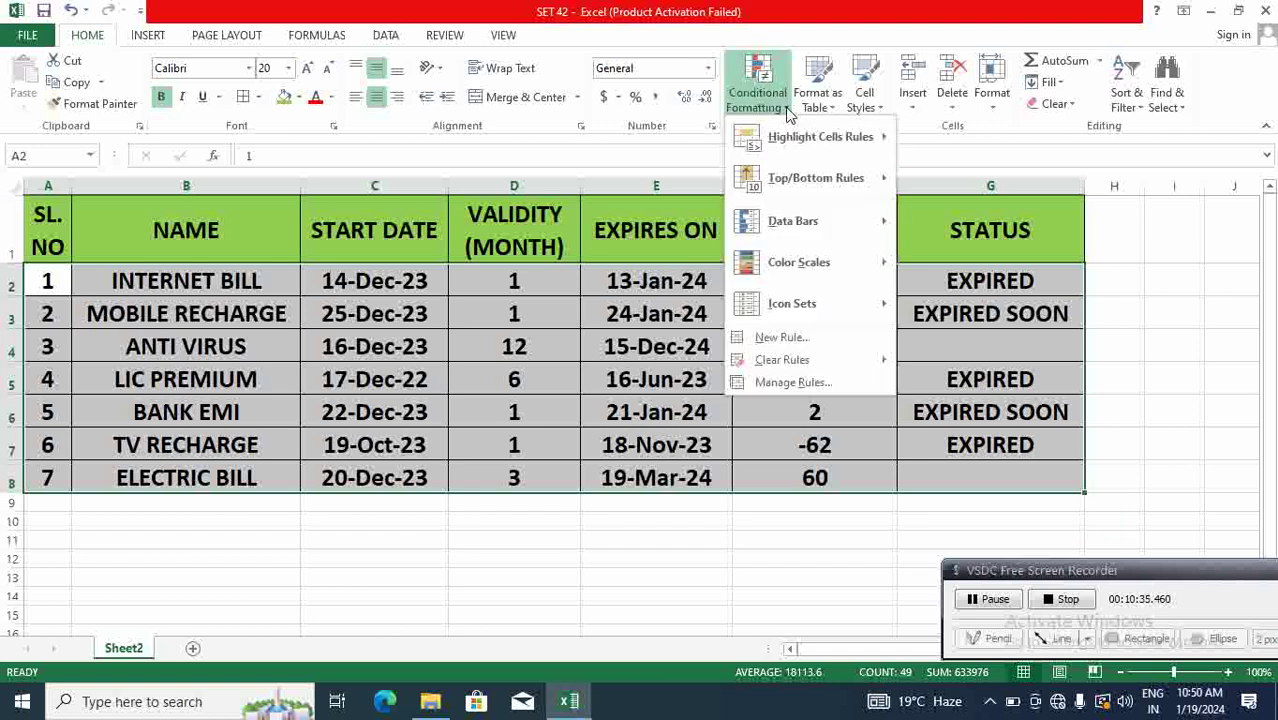
pyautogui.click(791, 338)
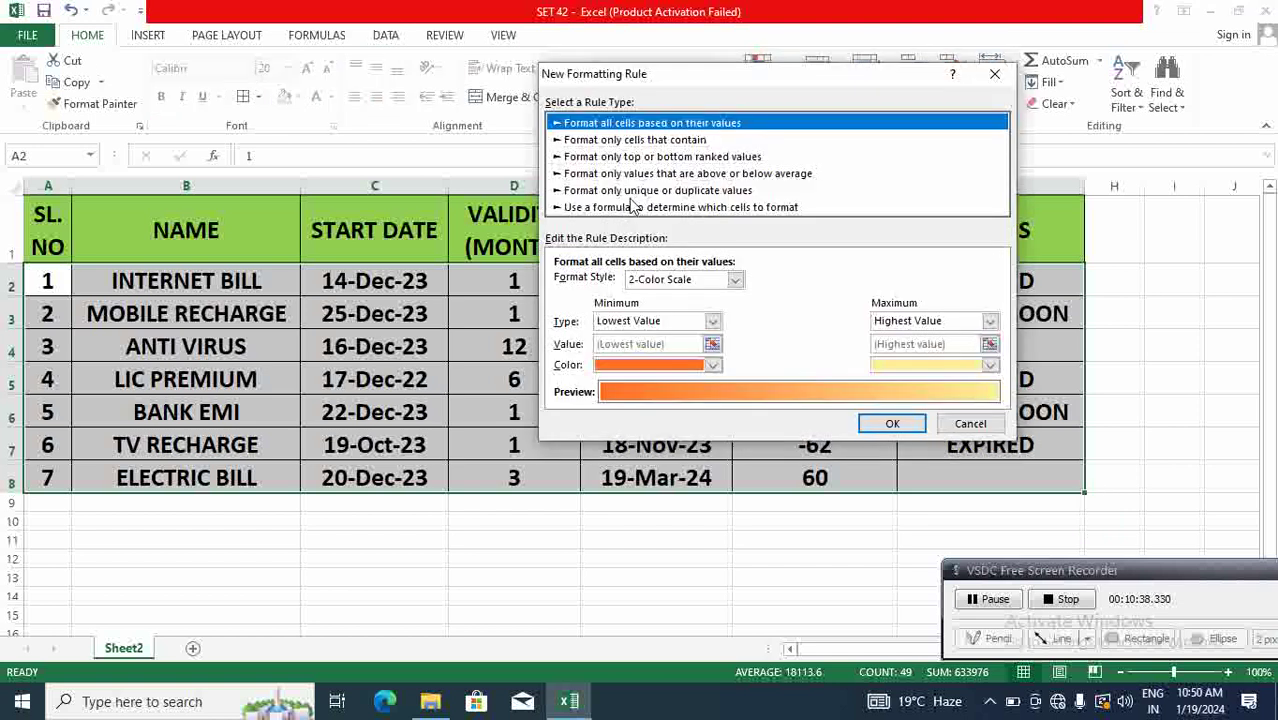
pyautogui.click(662, 191)
pyautogui.click(662, 207)
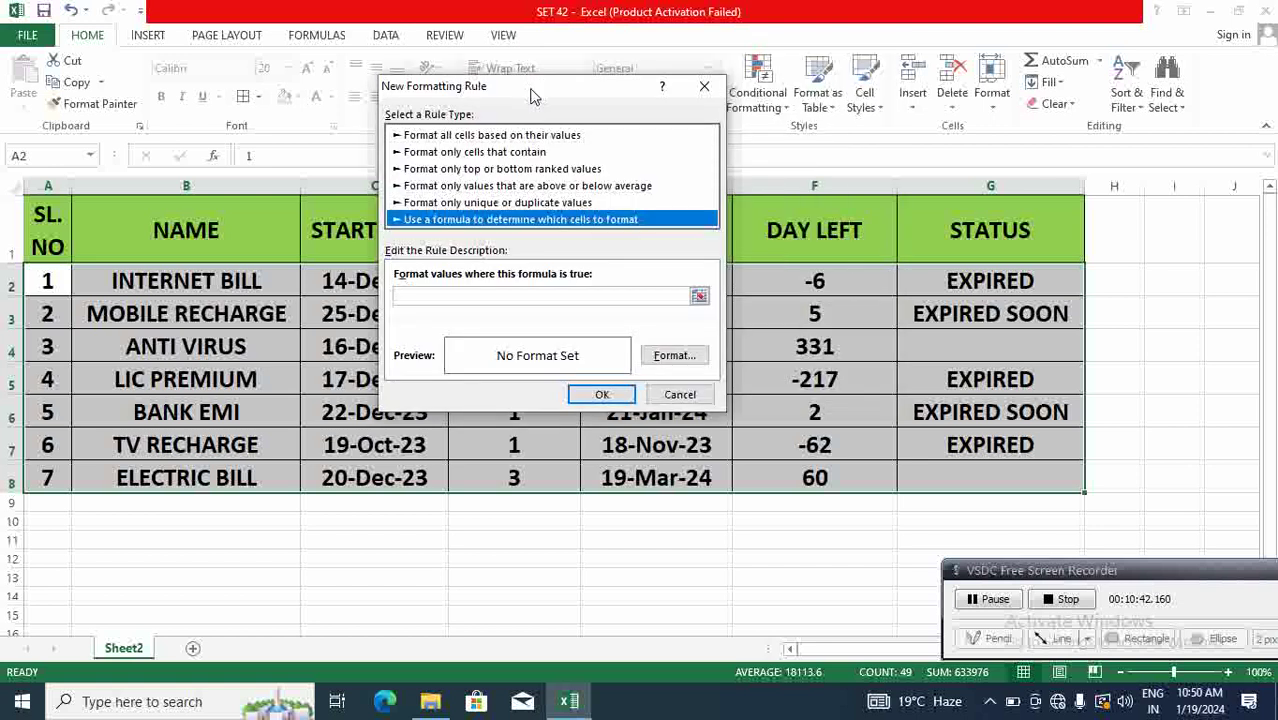
# Enter the rule condition =$G2=EXPIRED with a relative row reference
pyautogui.moveTo(701, 74); pyautogui.dragTo(530, 84)
pyautogui.click(670, 294)
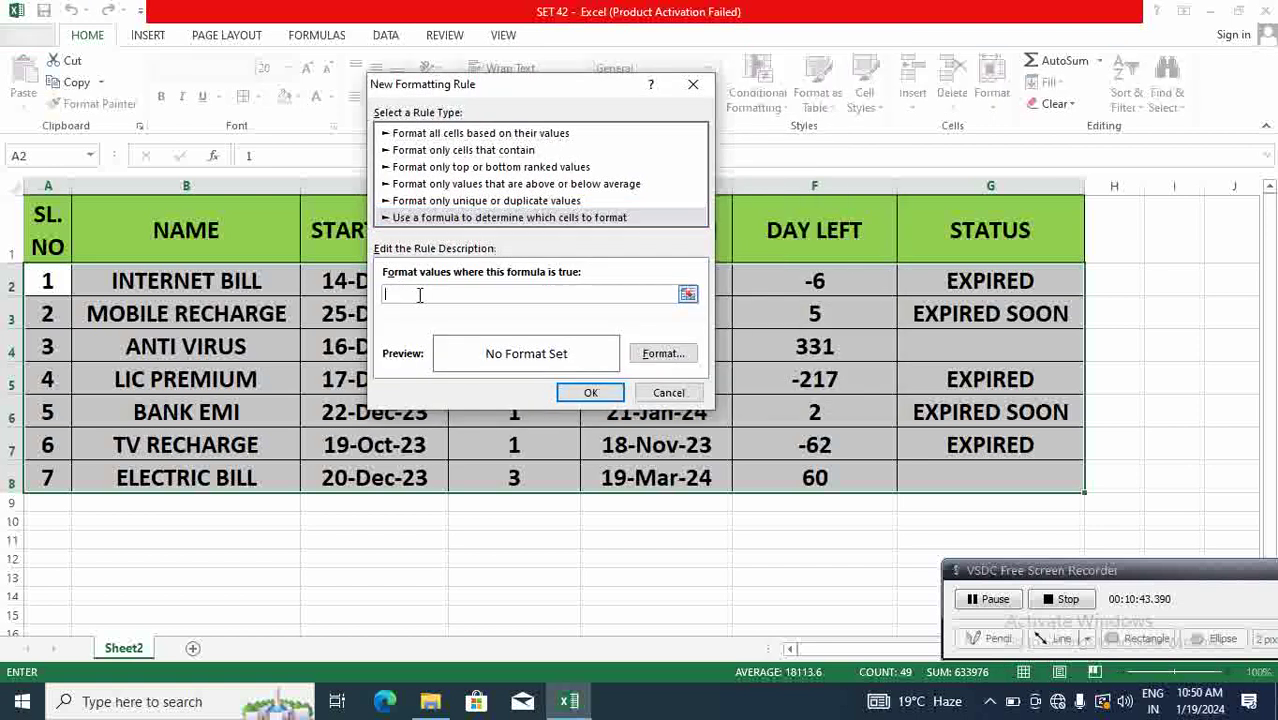
pyautogui.click(970, 281)
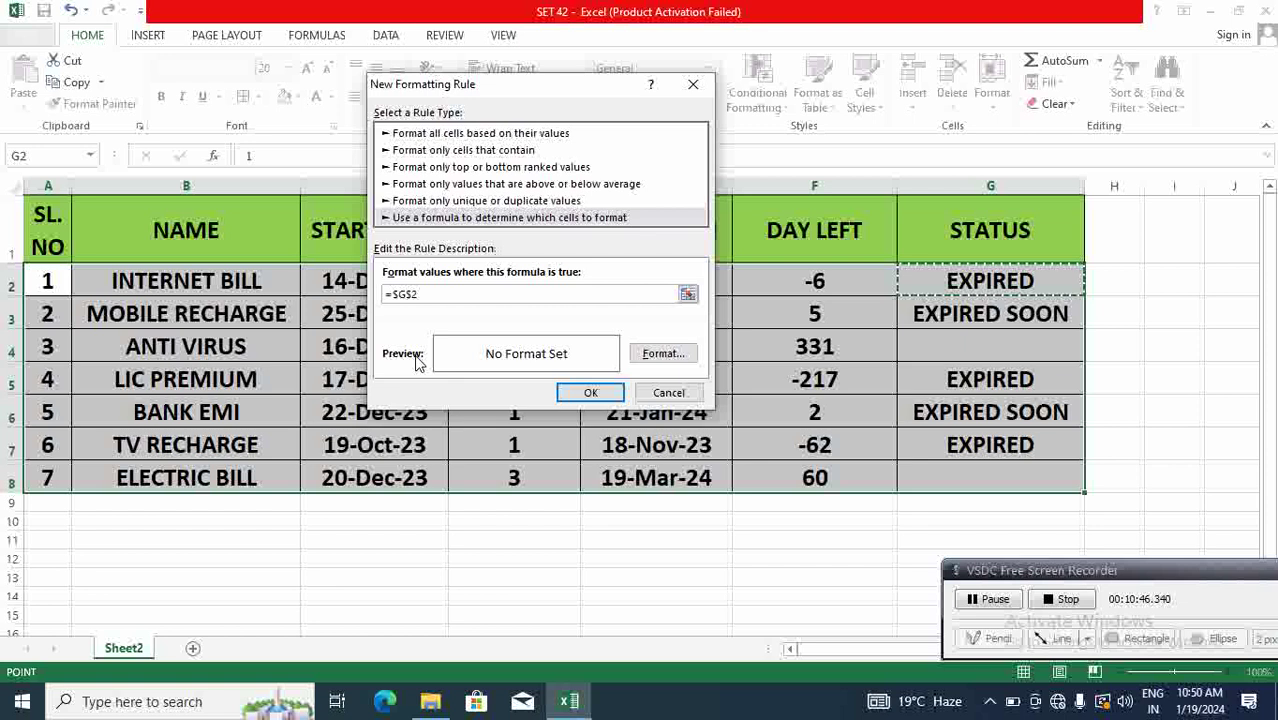
pyautogui.click(415, 294)
pyautogui.press('BackSpace')
pyautogui.write('=EX')
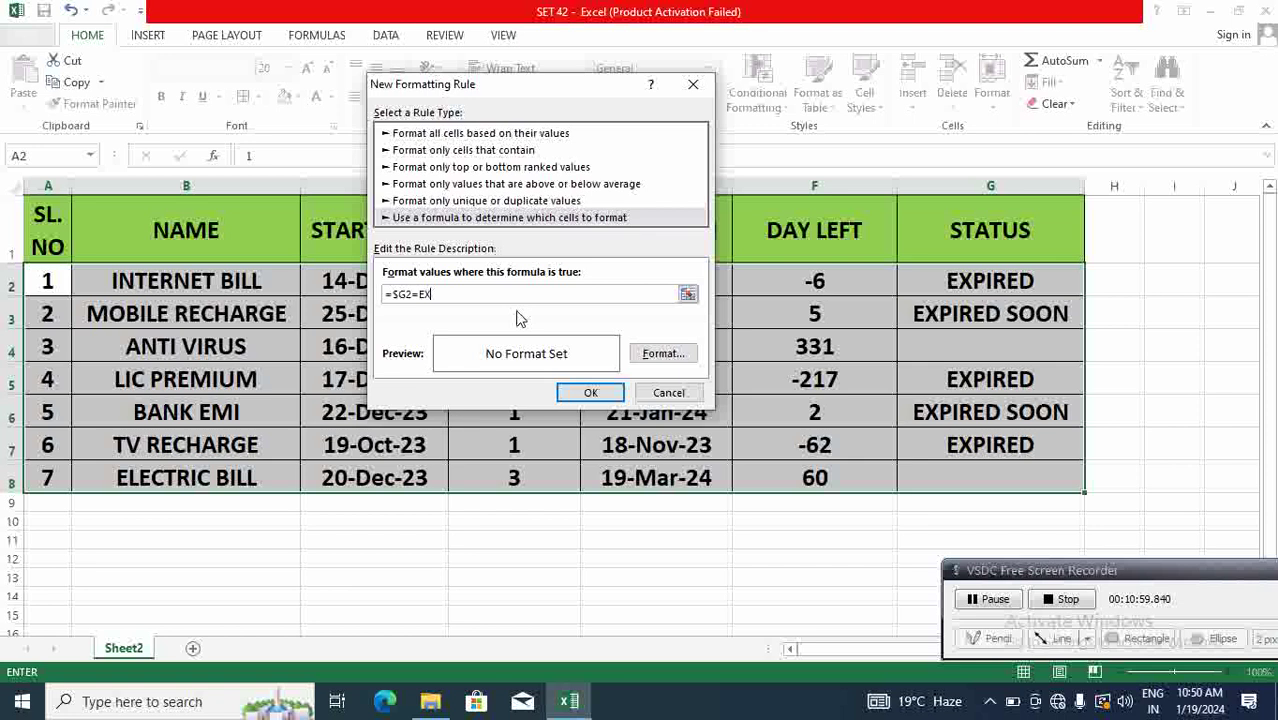
pyautogui.write('PIRED')
pyautogui.click(660, 355)
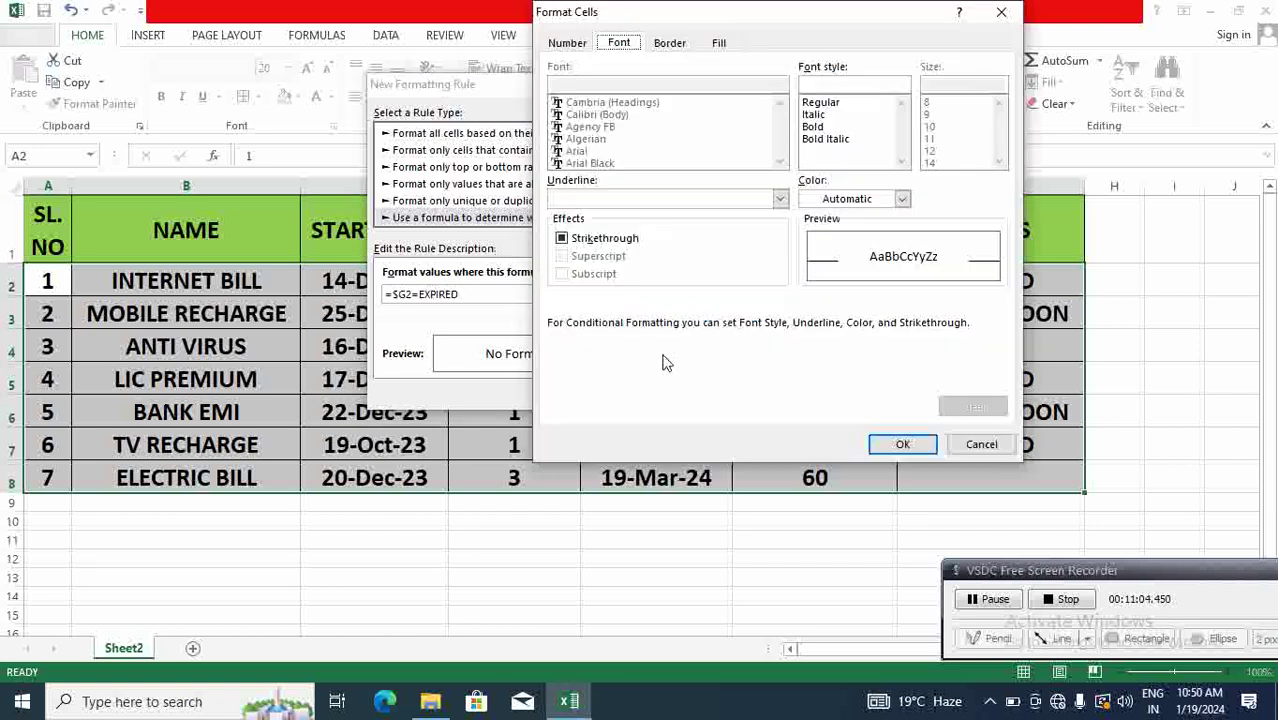
pyautogui.click(717, 45)
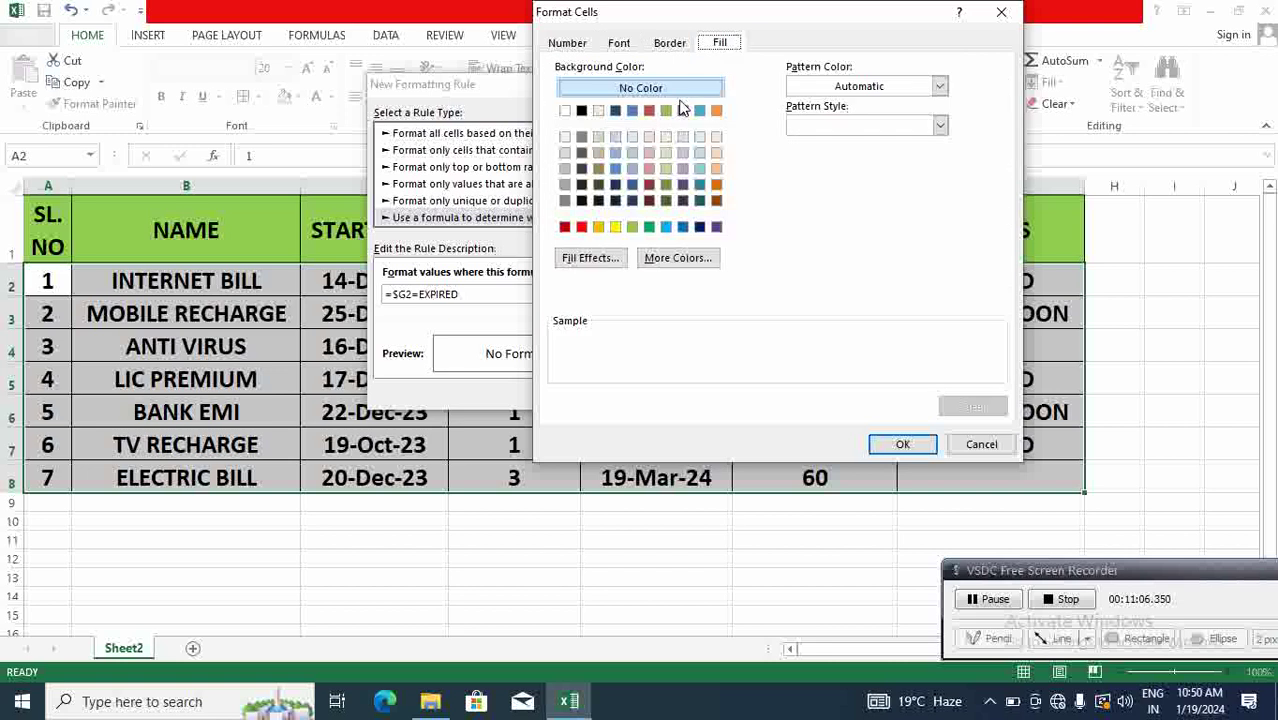
pyautogui.click(581, 227)
pyautogui.click(902, 444)
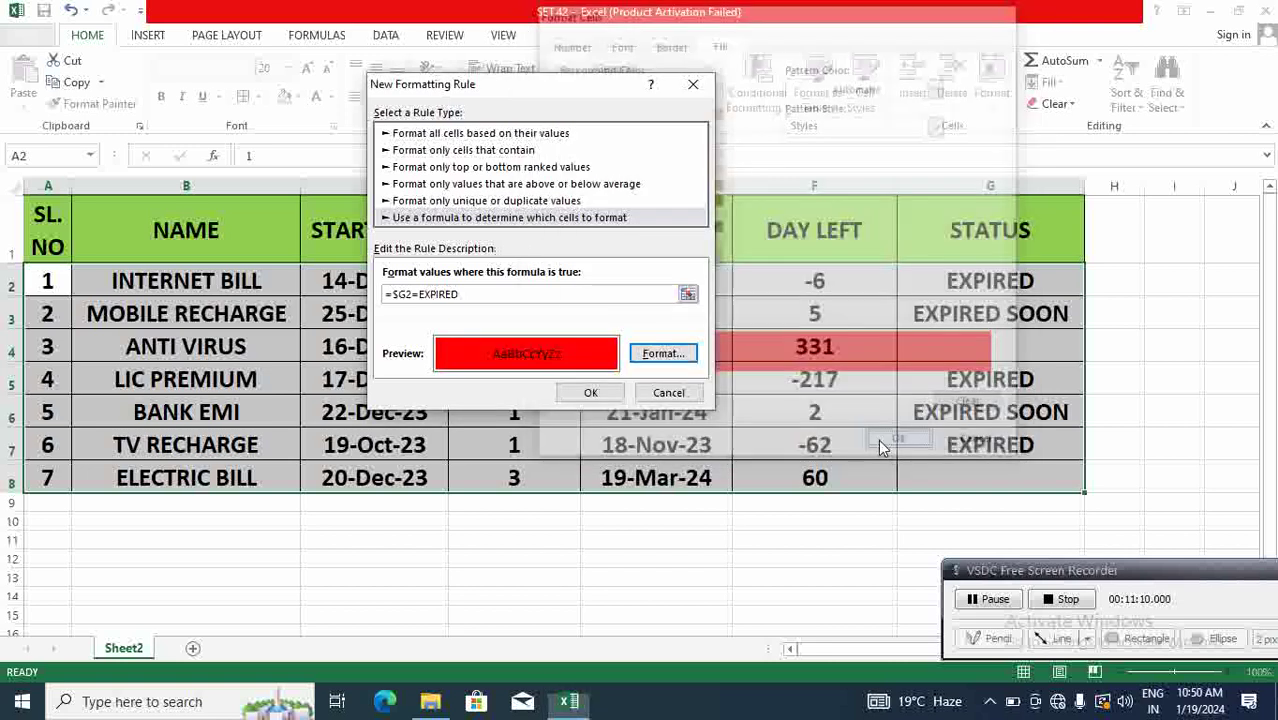
pyautogui.click(592, 393)
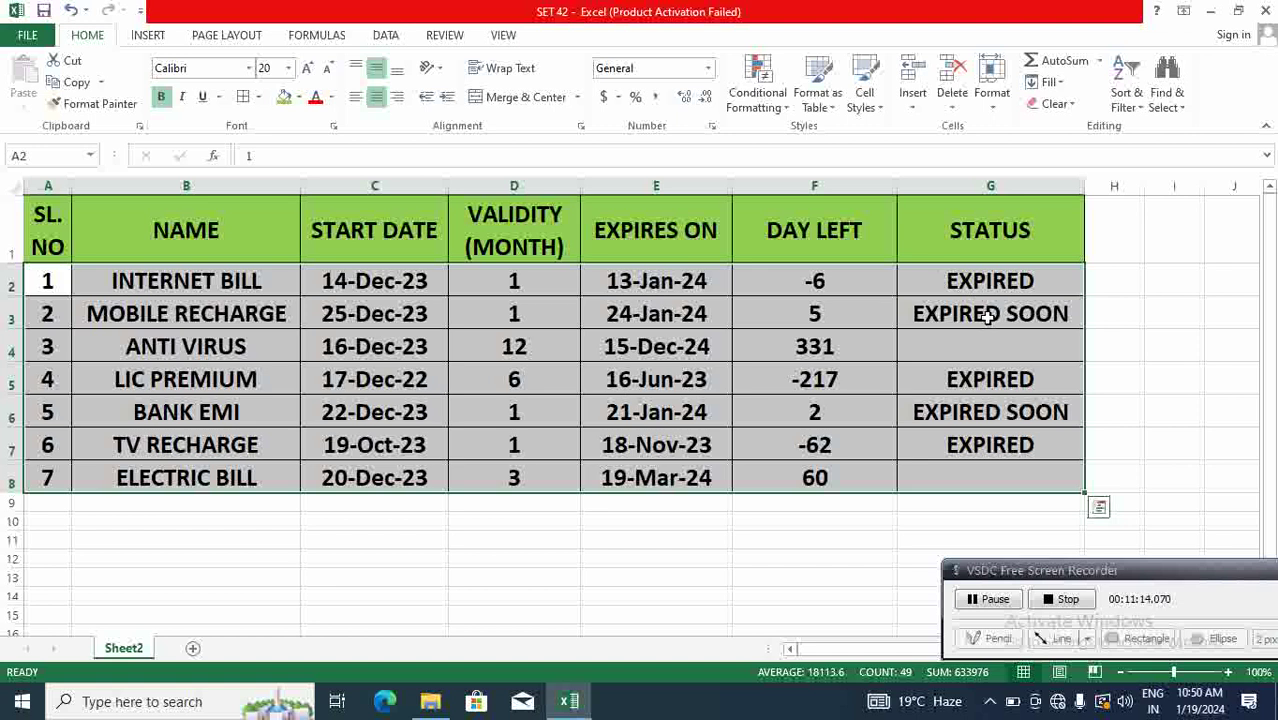
# Select the whole table and open the EXPIRED rule from Manage Rules for editing
pyautogui.click(621, 316)
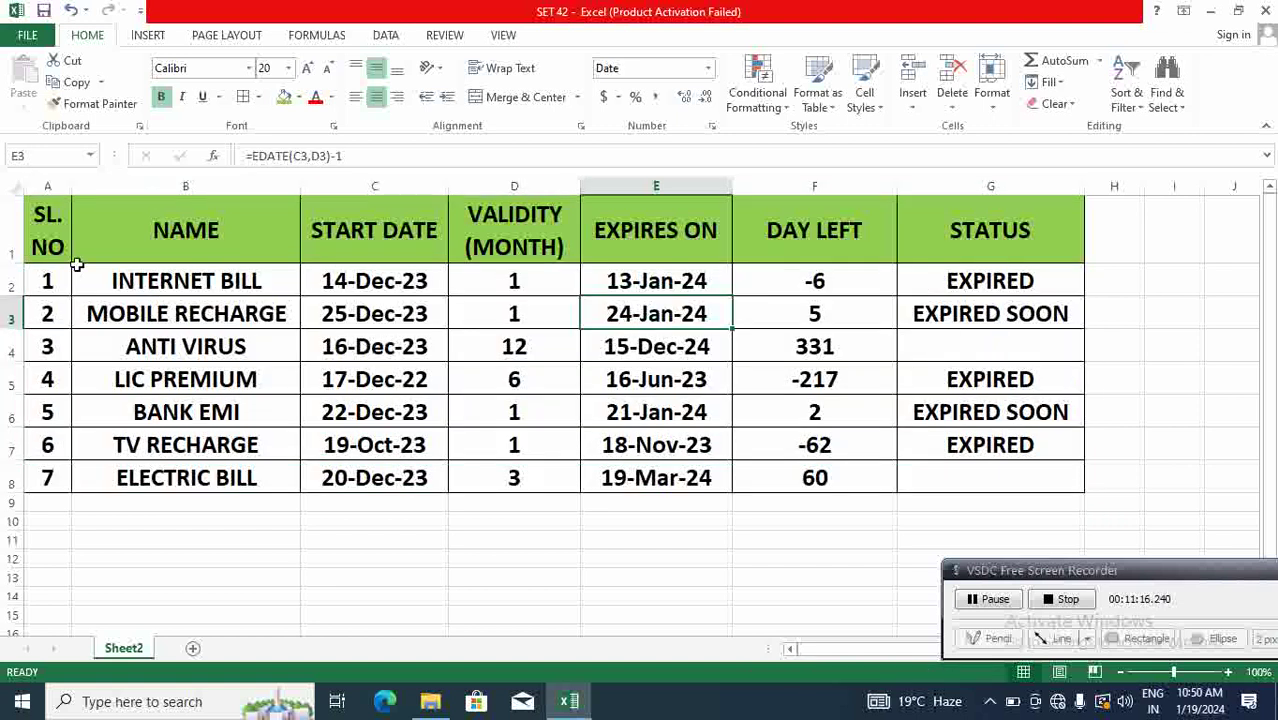
pyautogui.moveTo(62, 240); pyautogui.dragTo(1075, 489)
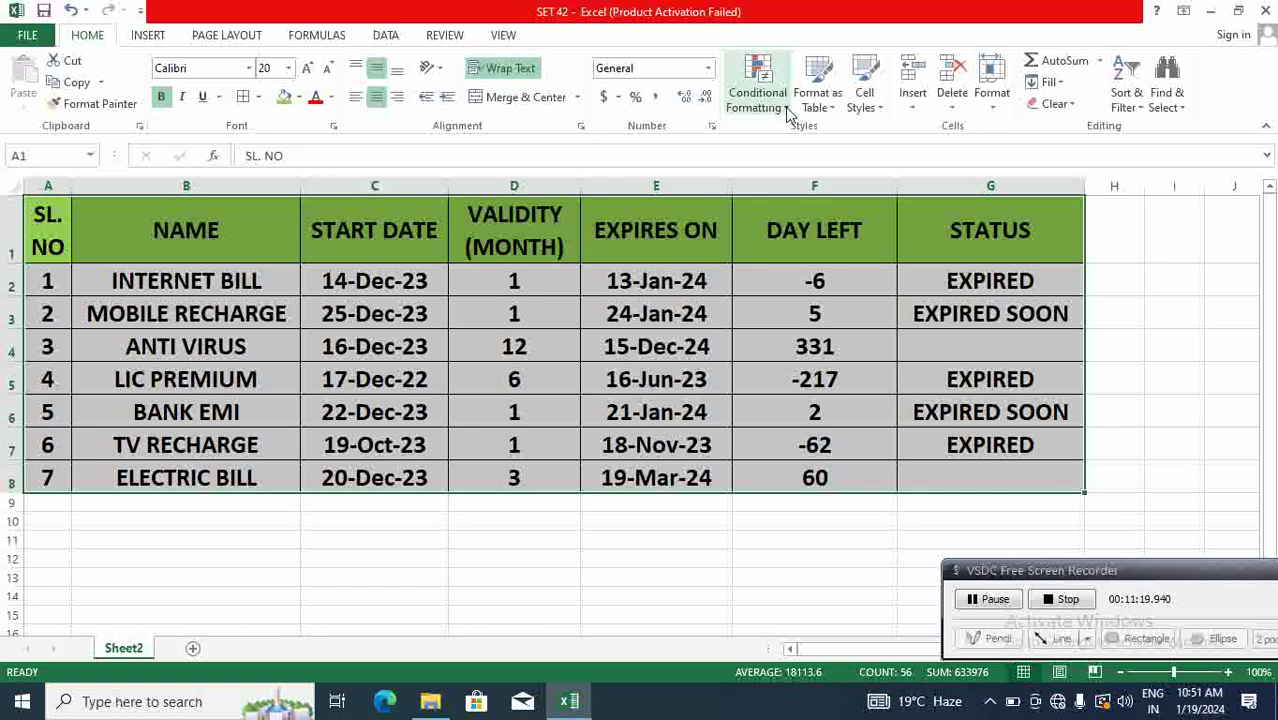
pyautogui.click(757, 95)
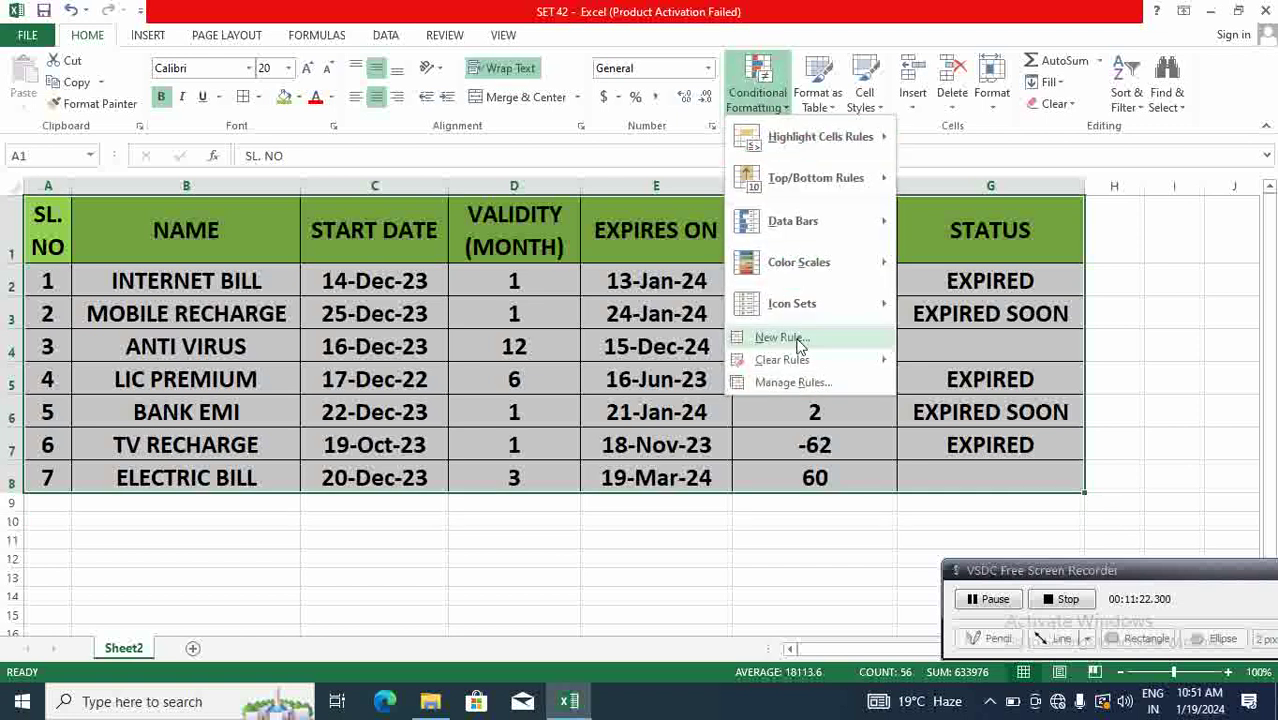
pyautogui.moveTo(785, 360)
pyautogui.click(792, 383)
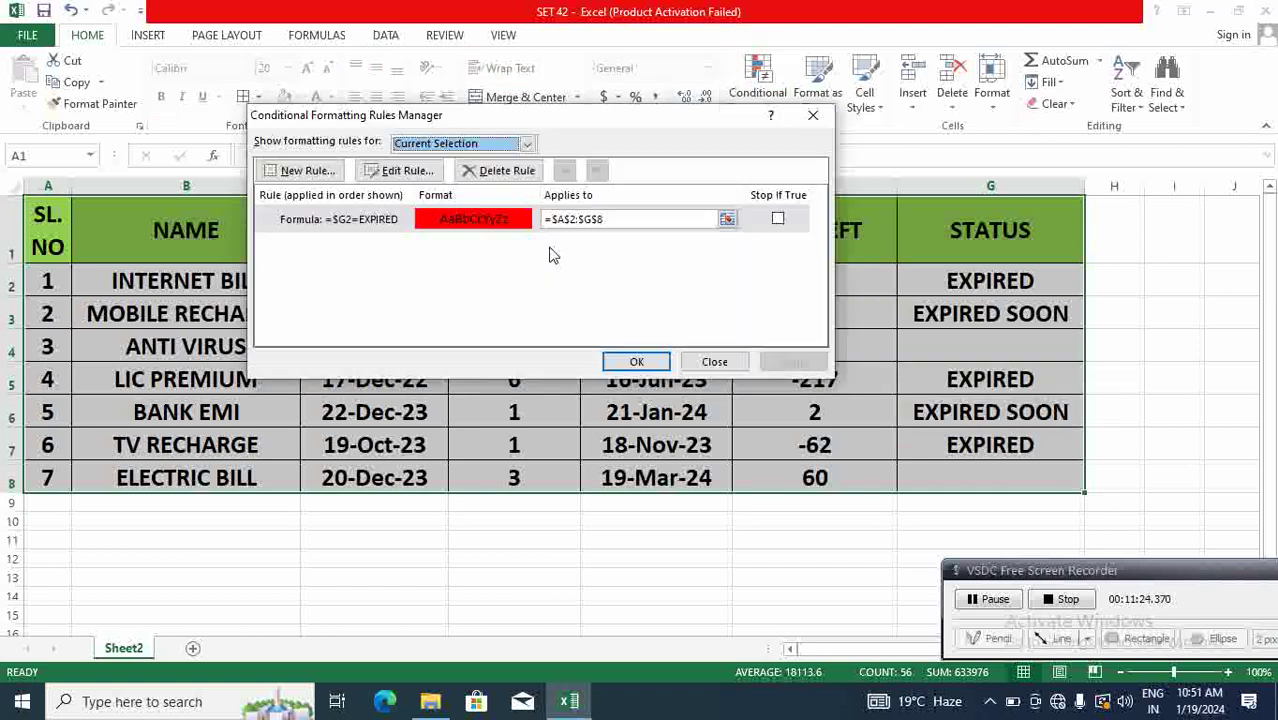
pyautogui.click(485, 228)
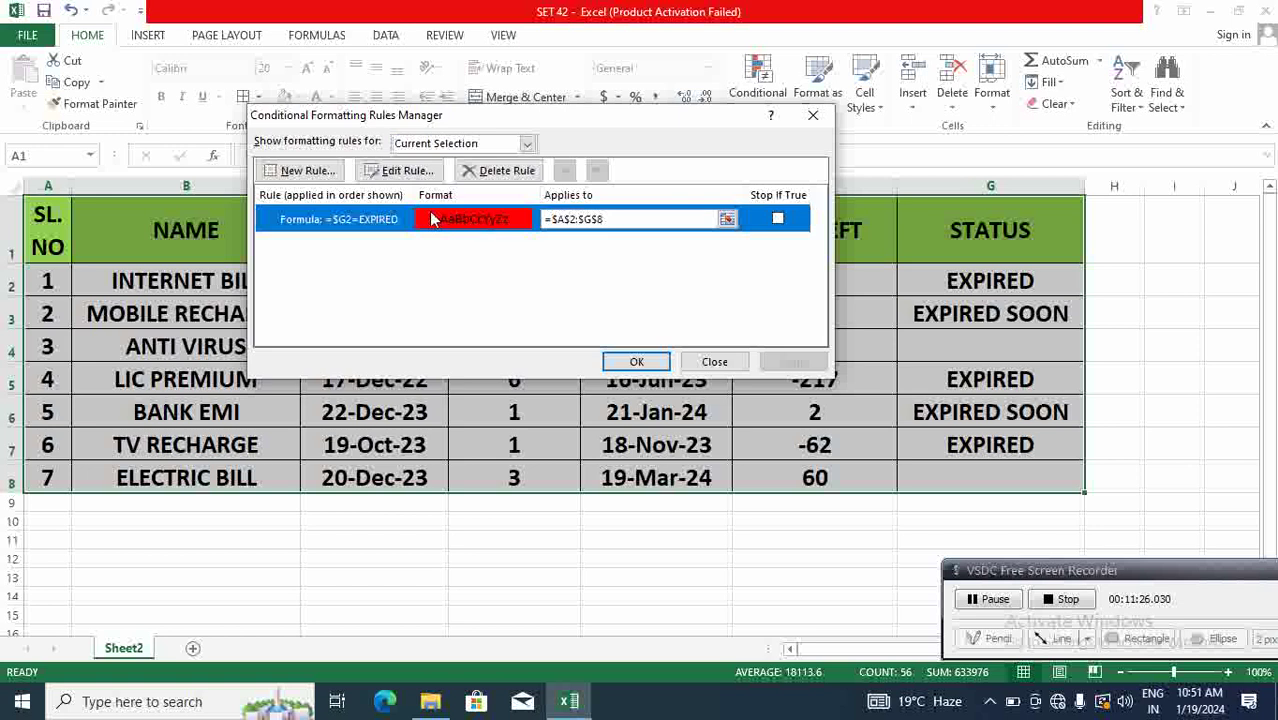
pyautogui.click(400, 171)
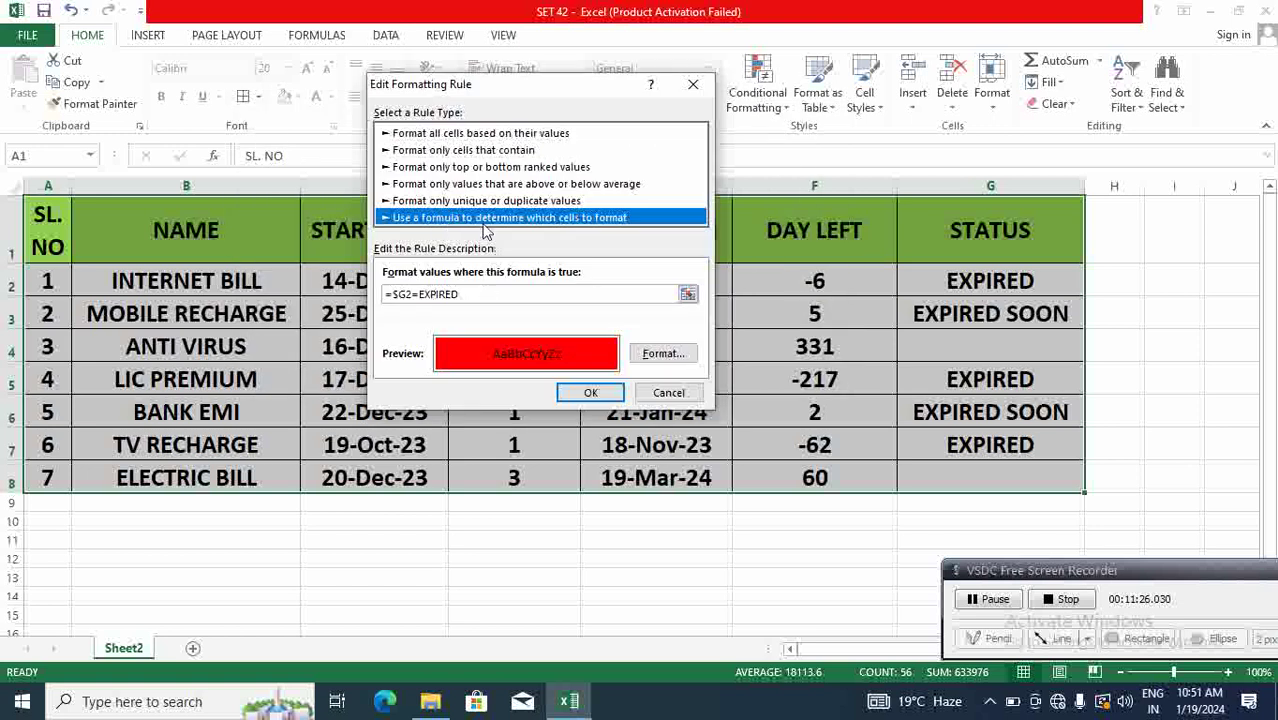
# Correct the condition to =$G2="EXPIRED" and apply, turning expired rows red
pyautogui.click(467, 298)
pyautogui.click(420, 293)
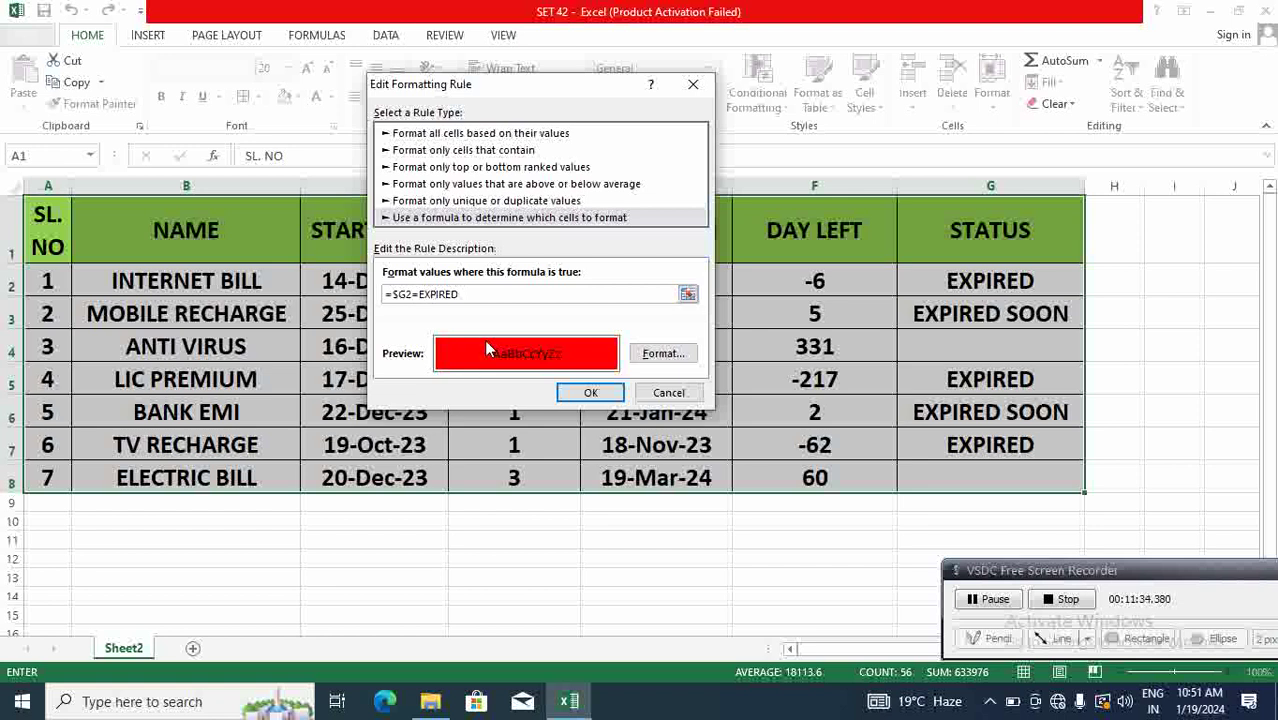
pyautogui.write('"')
pyautogui.click(586, 393)
pyautogui.click(618, 362)
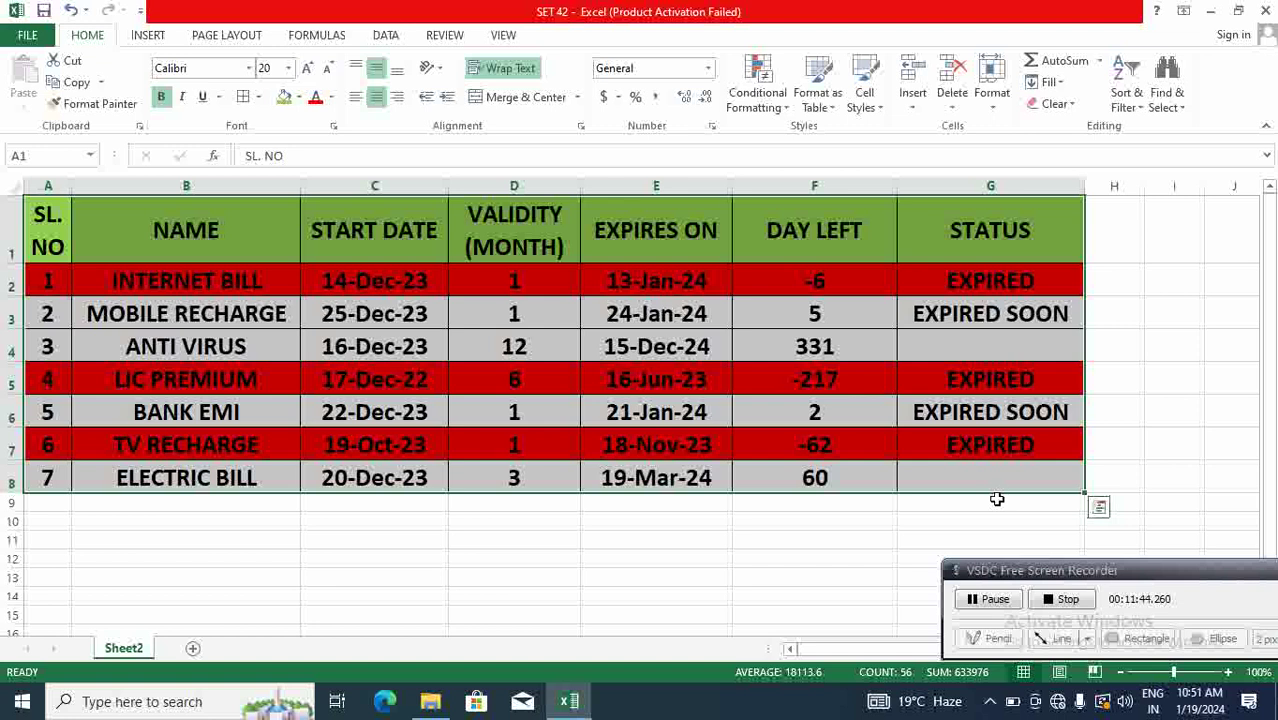
pyautogui.click(790, 345)
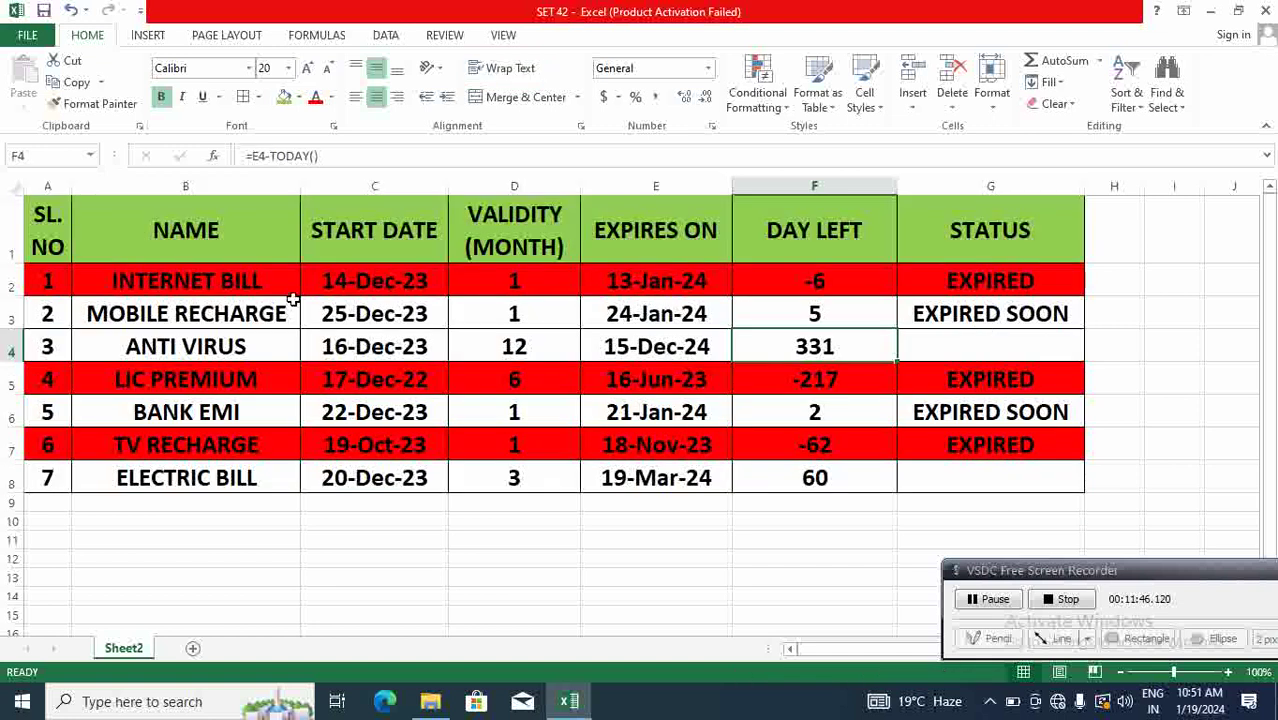
pyautogui.moveTo(47, 215); pyautogui.dragTo(1029, 466)
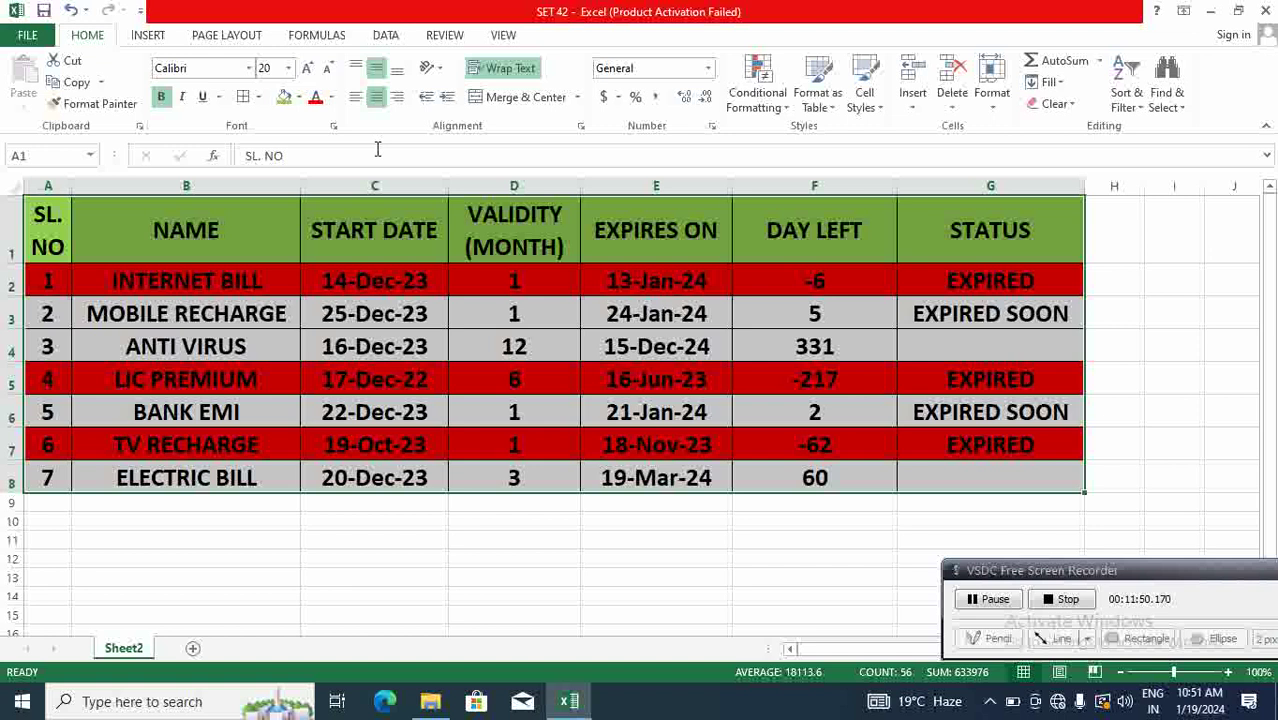
# Create a new formula rule with condition =$G2="EXPIRED SOON"
pyautogui.click(758, 100)
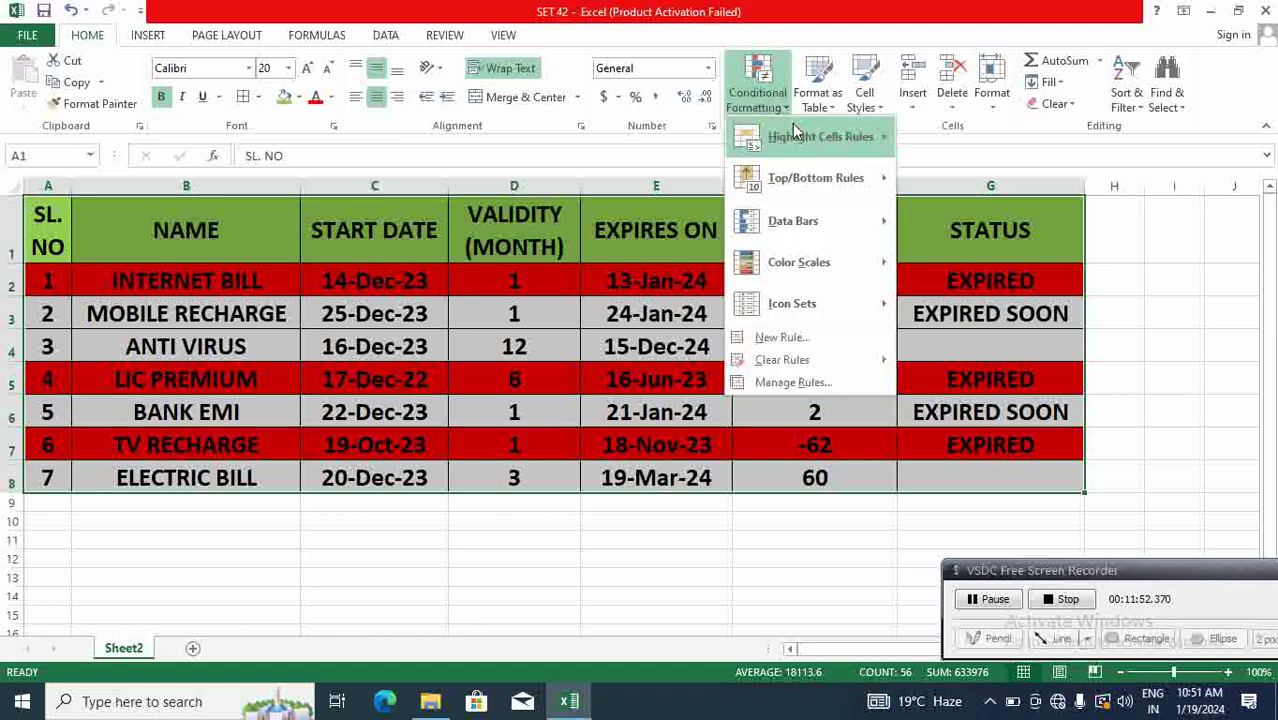
pyautogui.click(785, 337)
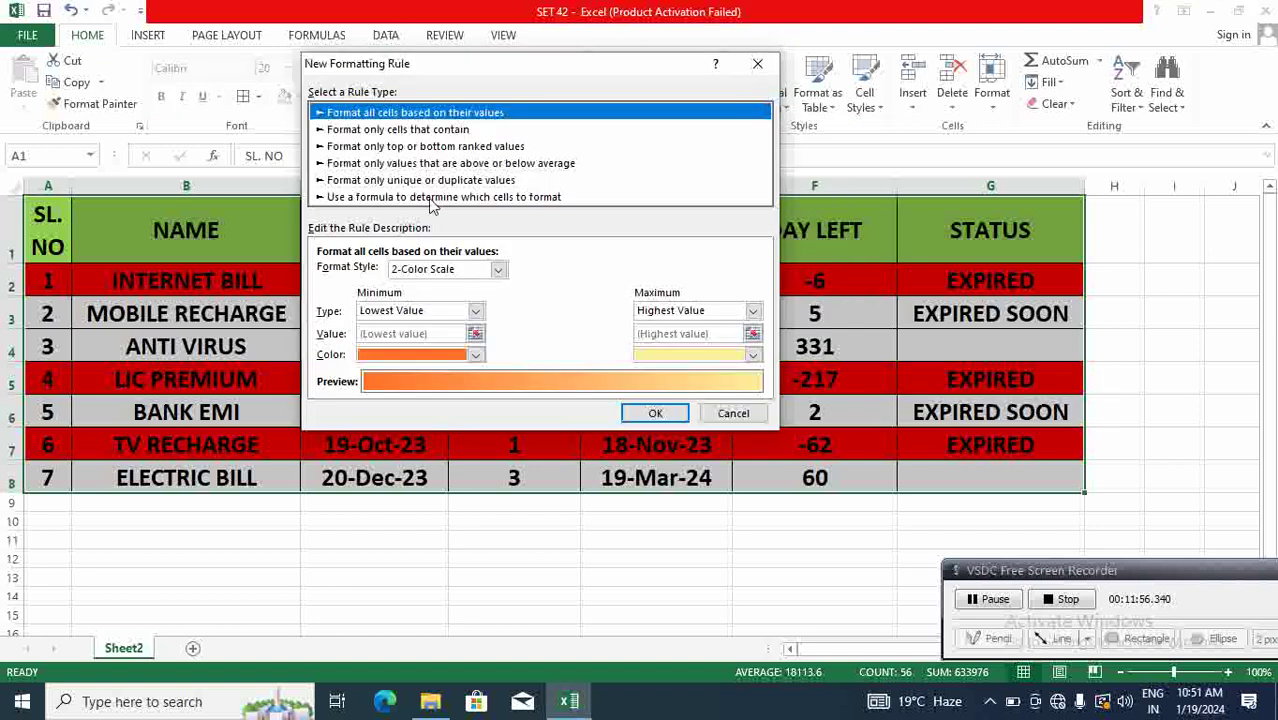
pyautogui.click(432, 199)
pyautogui.click(368, 274)
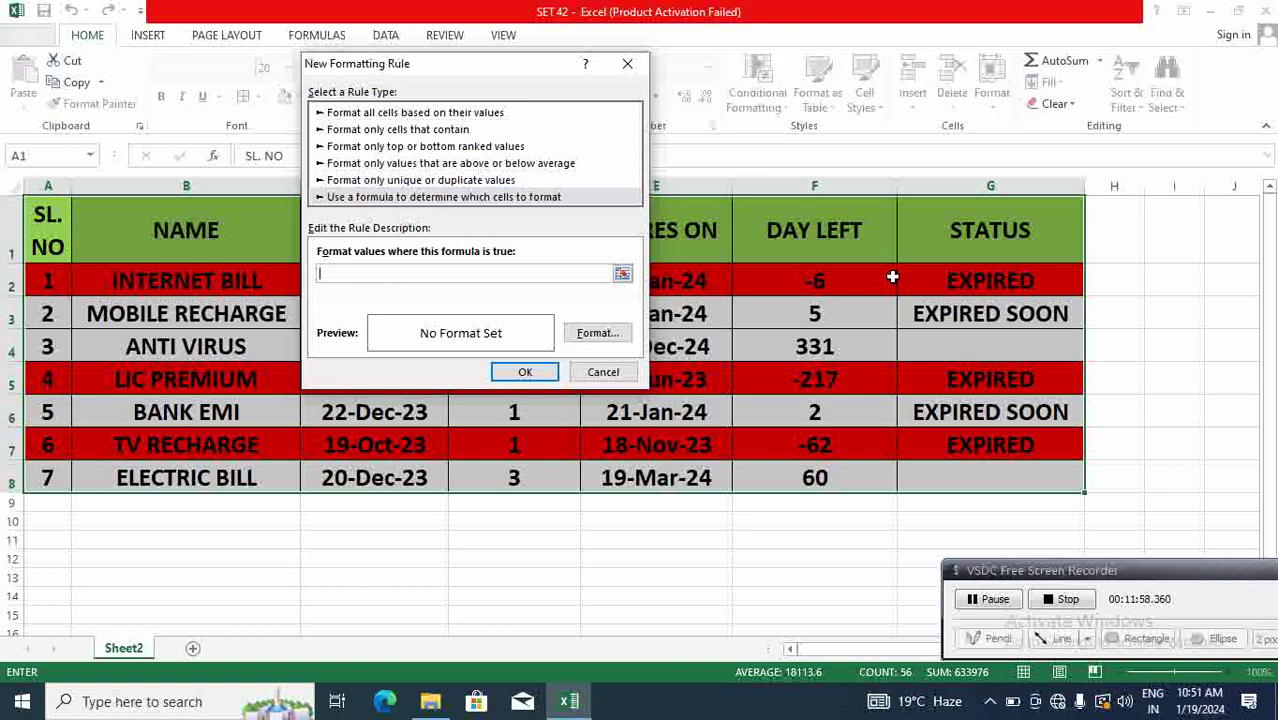
pyautogui.click(960, 277)
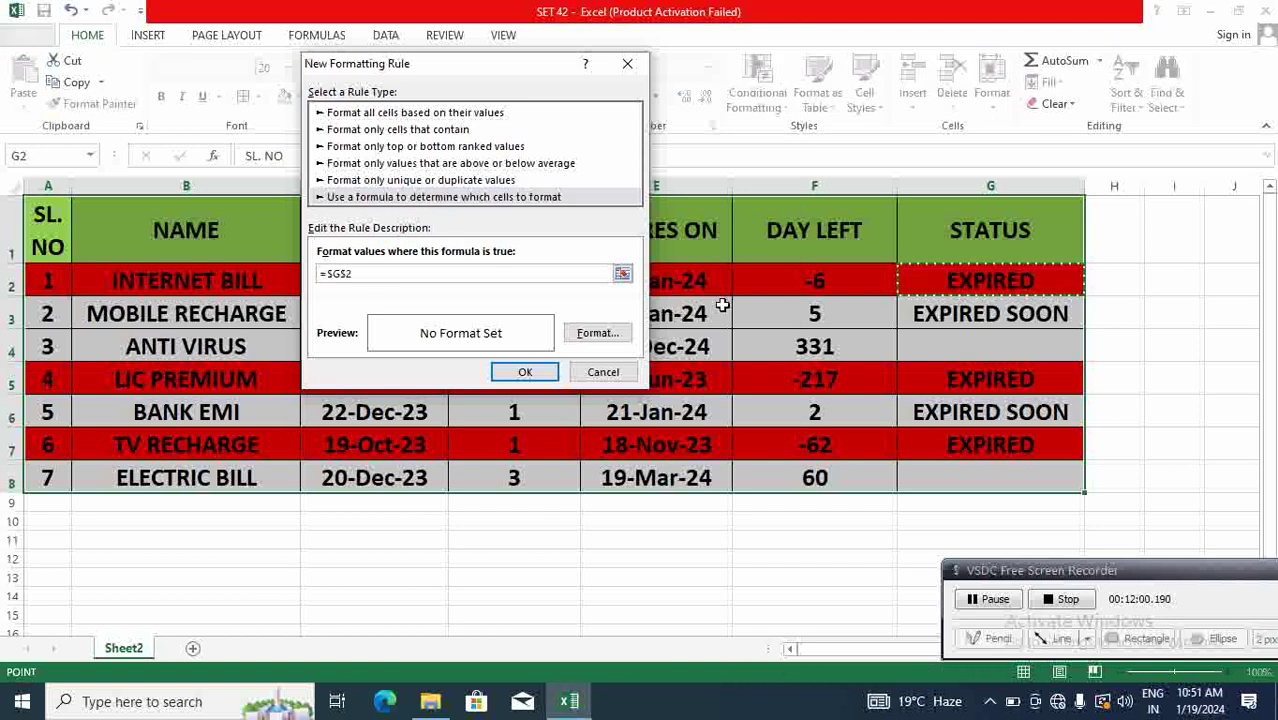
pyautogui.click(349, 273)
pyautogui.press('BackSpace')
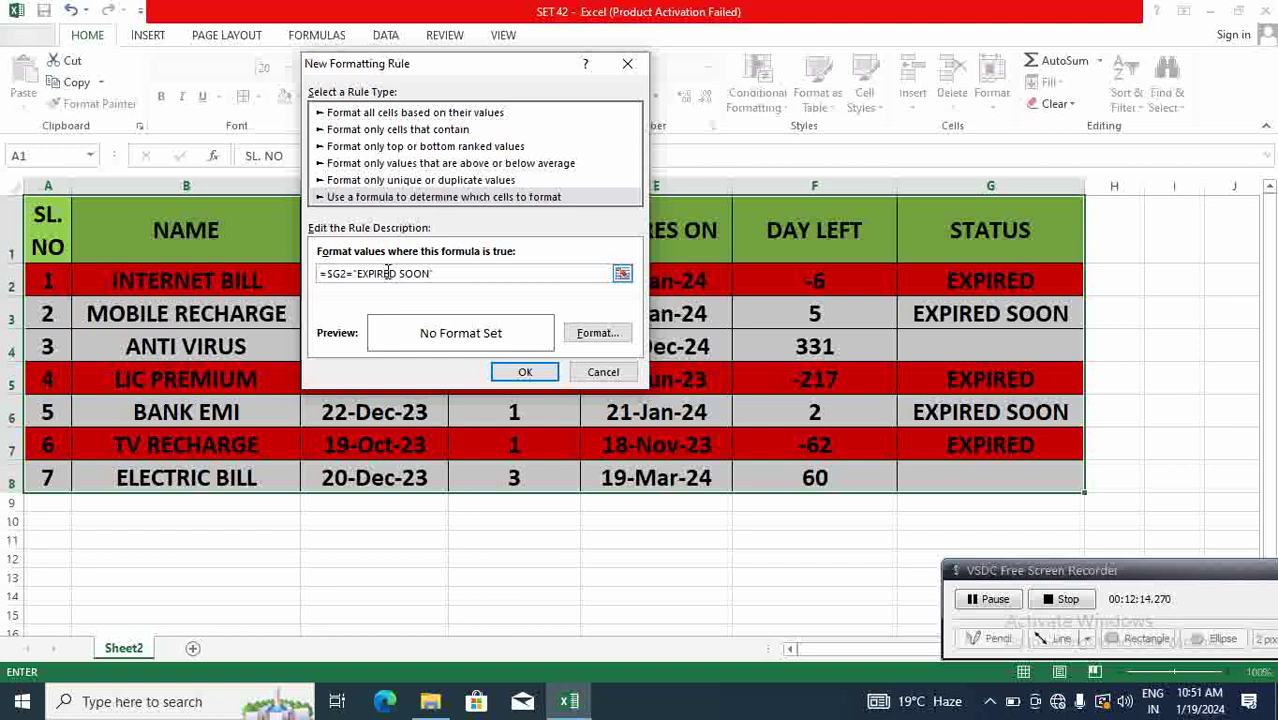
# Give the EXPIRED SOON rule a blue fill and save it
pyautogui.click(600, 338)
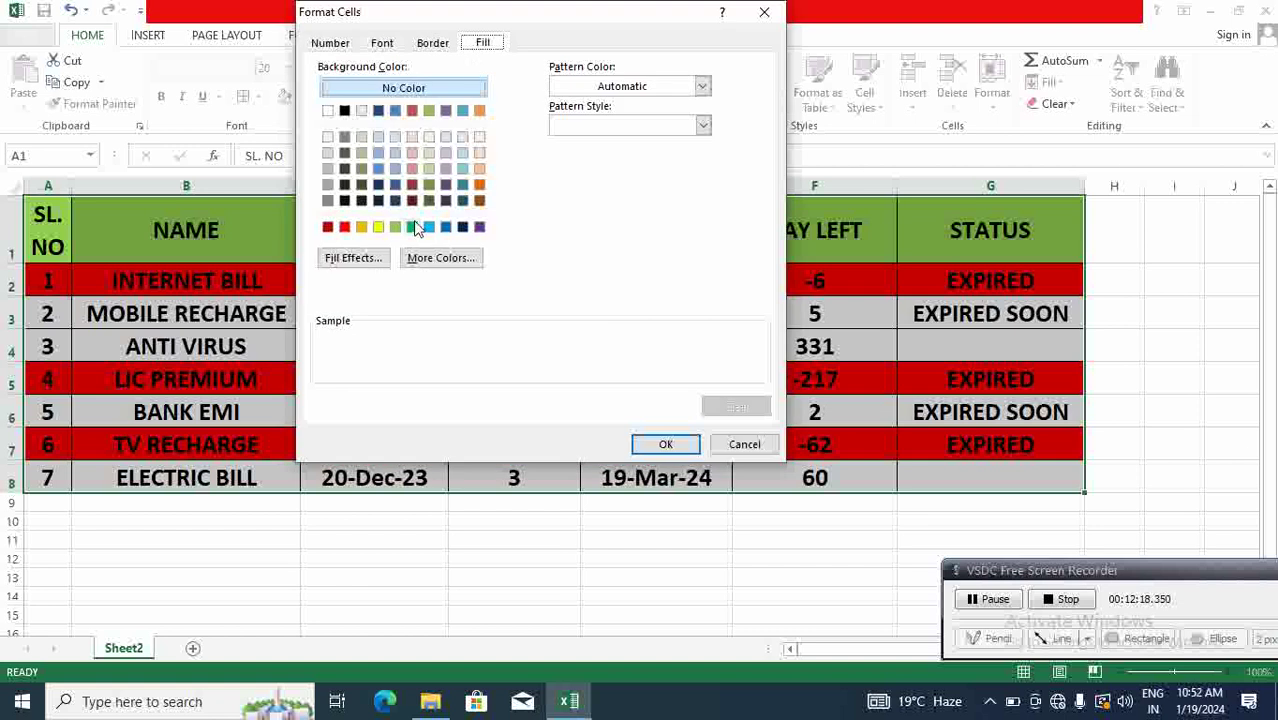
pyautogui.click(445, 227)
pyautogui.click(665, 444)
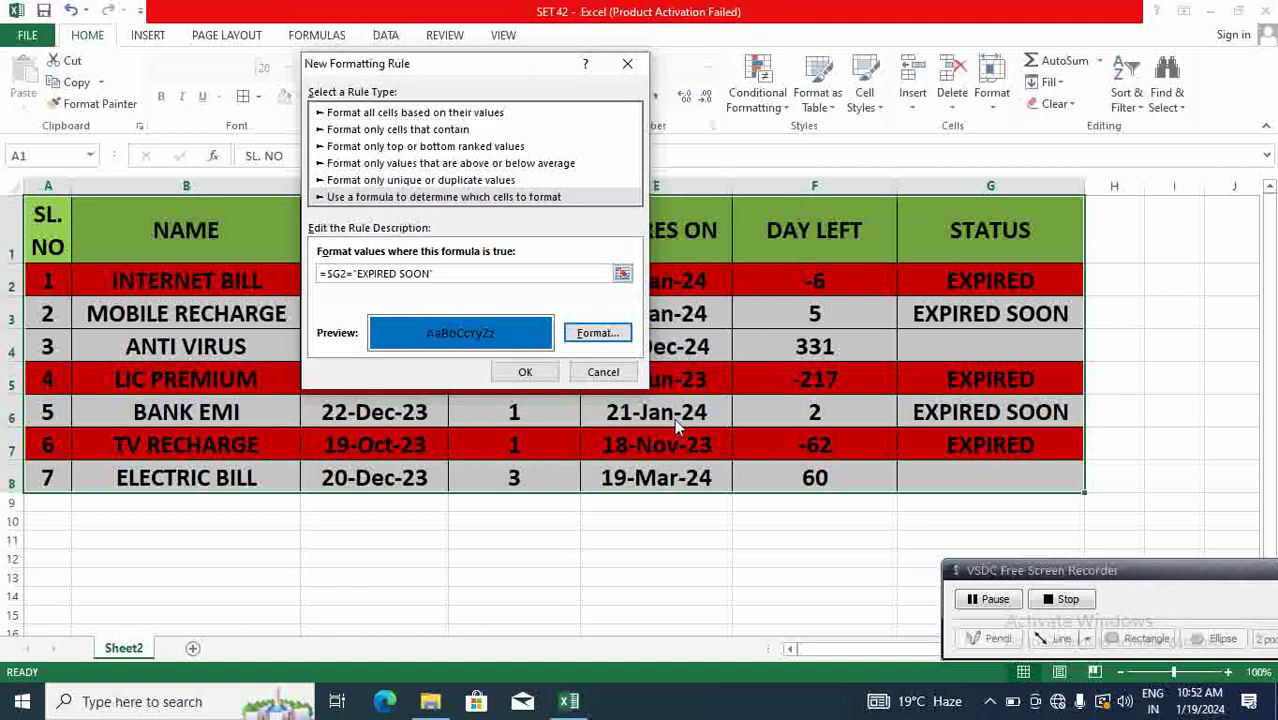
pyautogui.click(525, 373)
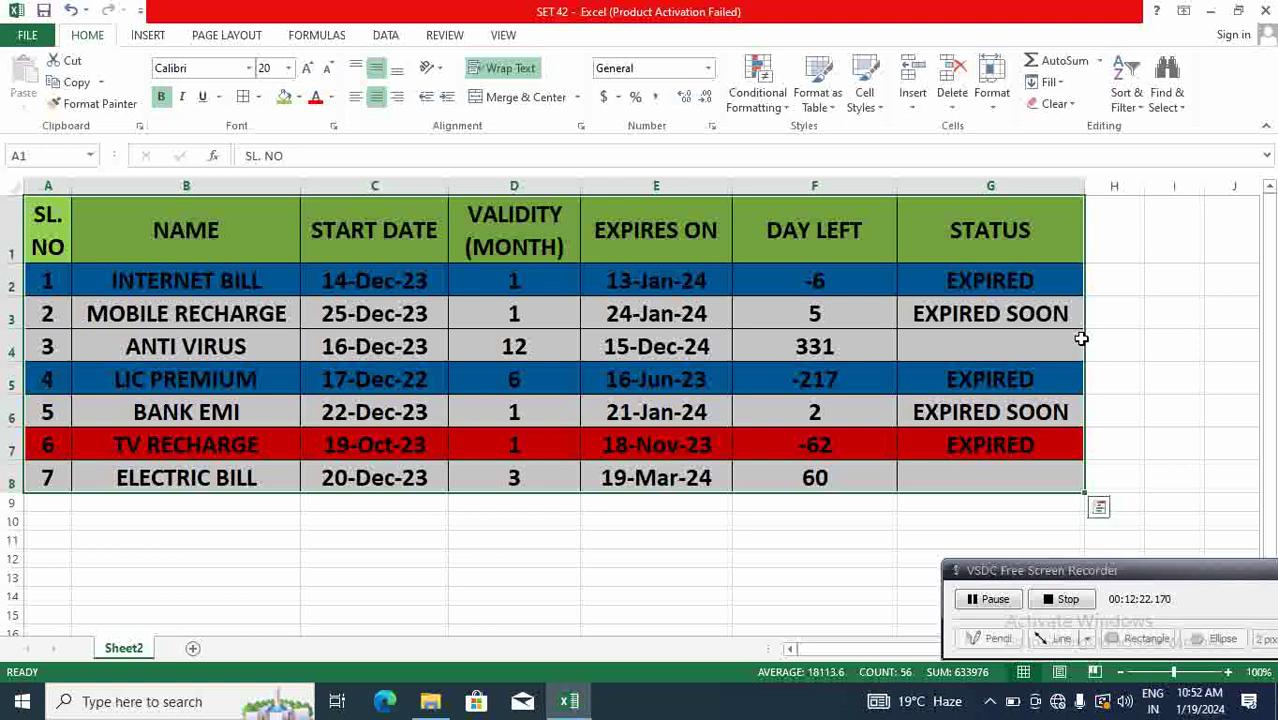
pyautogui.click(810, 535)
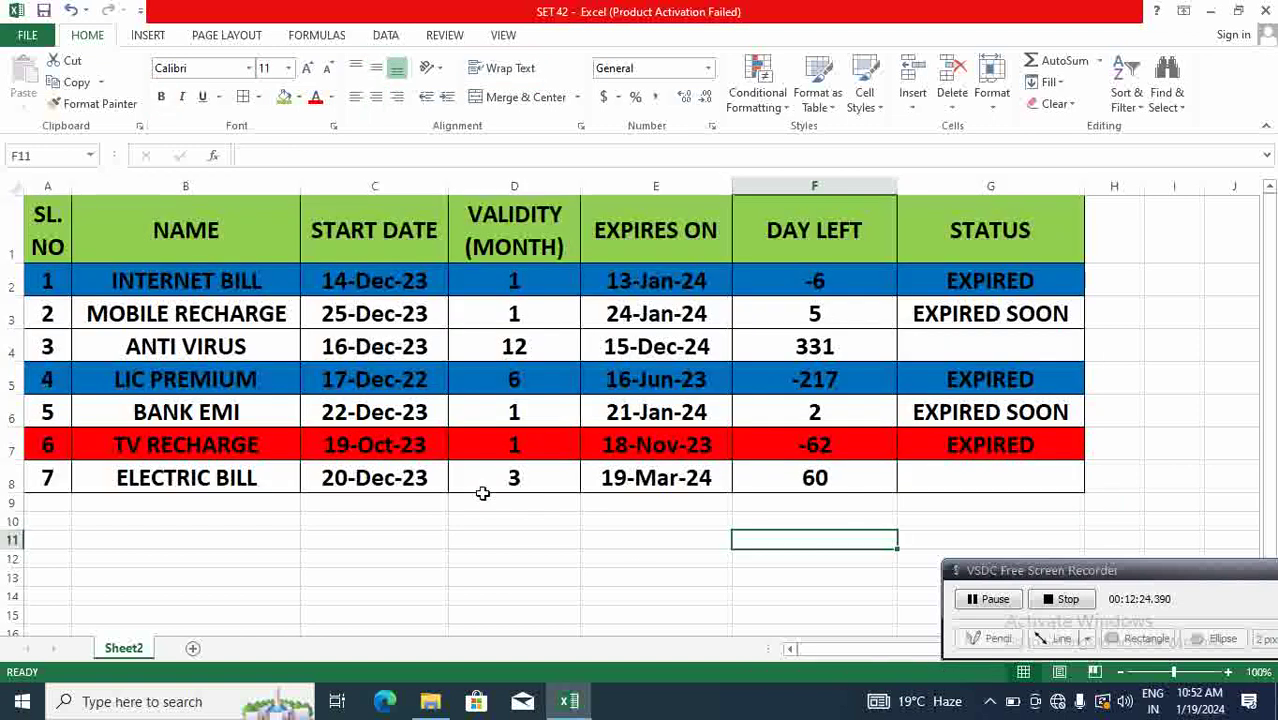
pyautogui.click(640, 576)
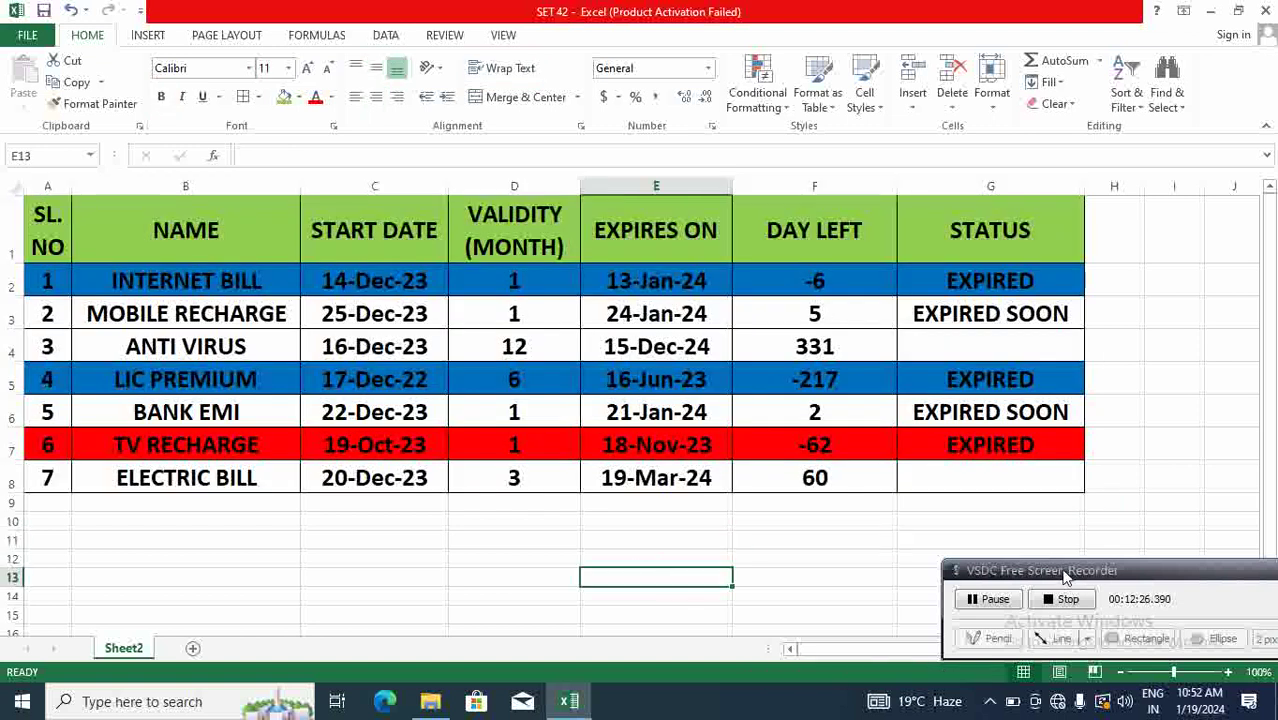
pyautogui.moveTo(1122, 570); pyautogui.dragTo(936, 543)
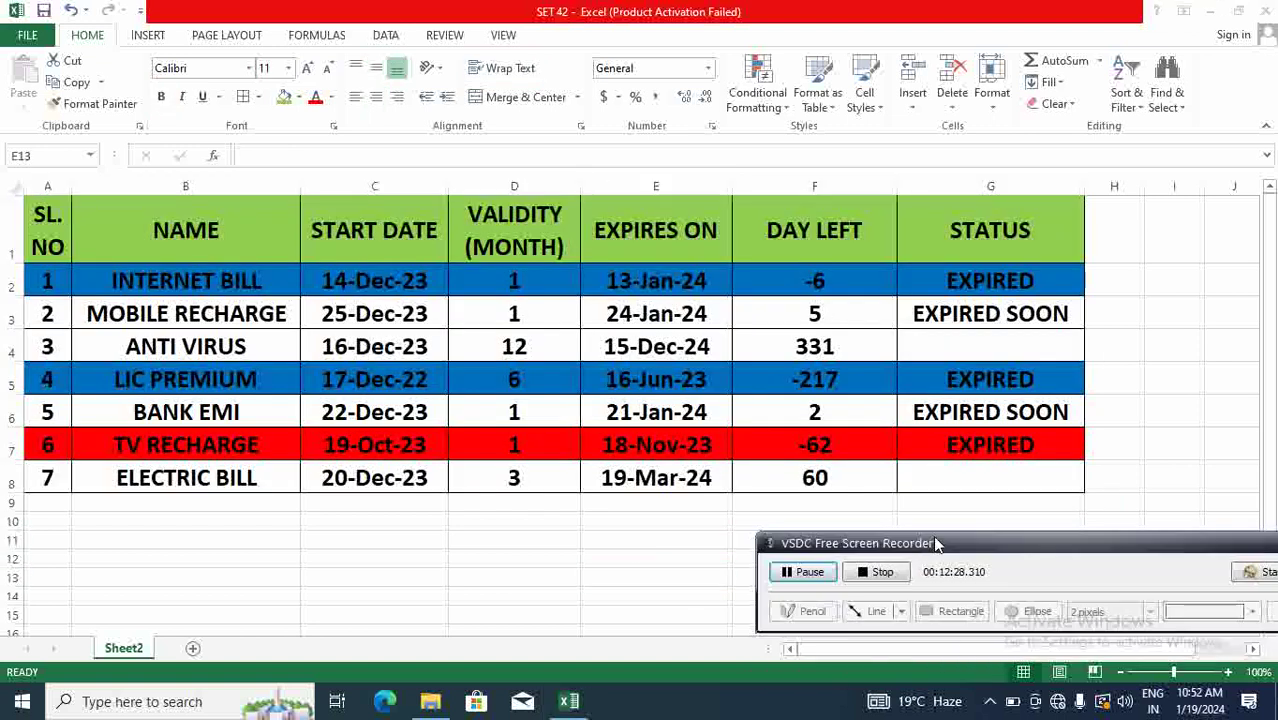